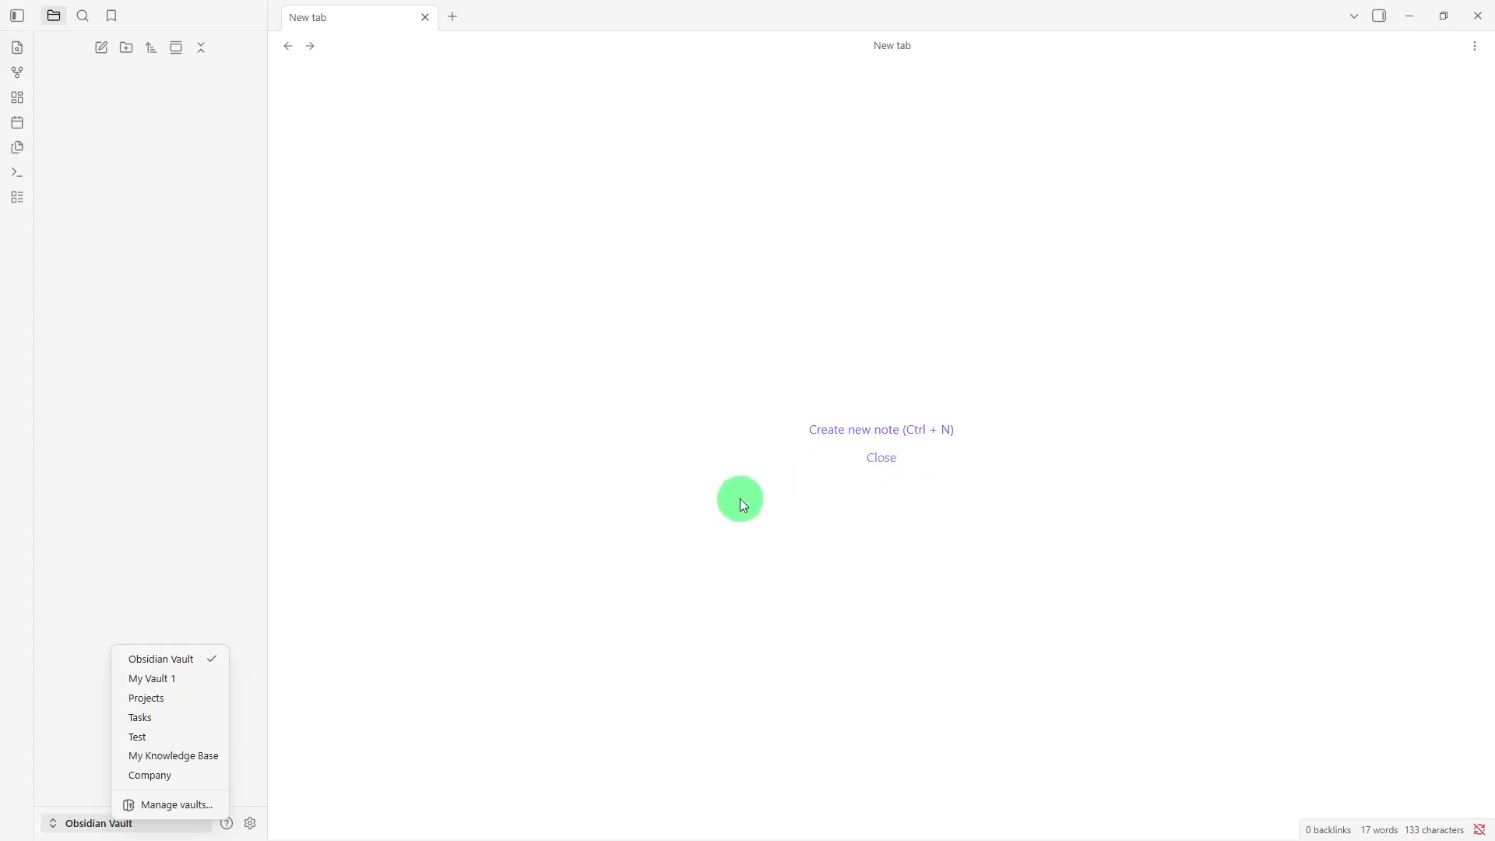
Stay in the Obsidian Vault and create a new top-level folder named knowledge.
left_click(175, 658)
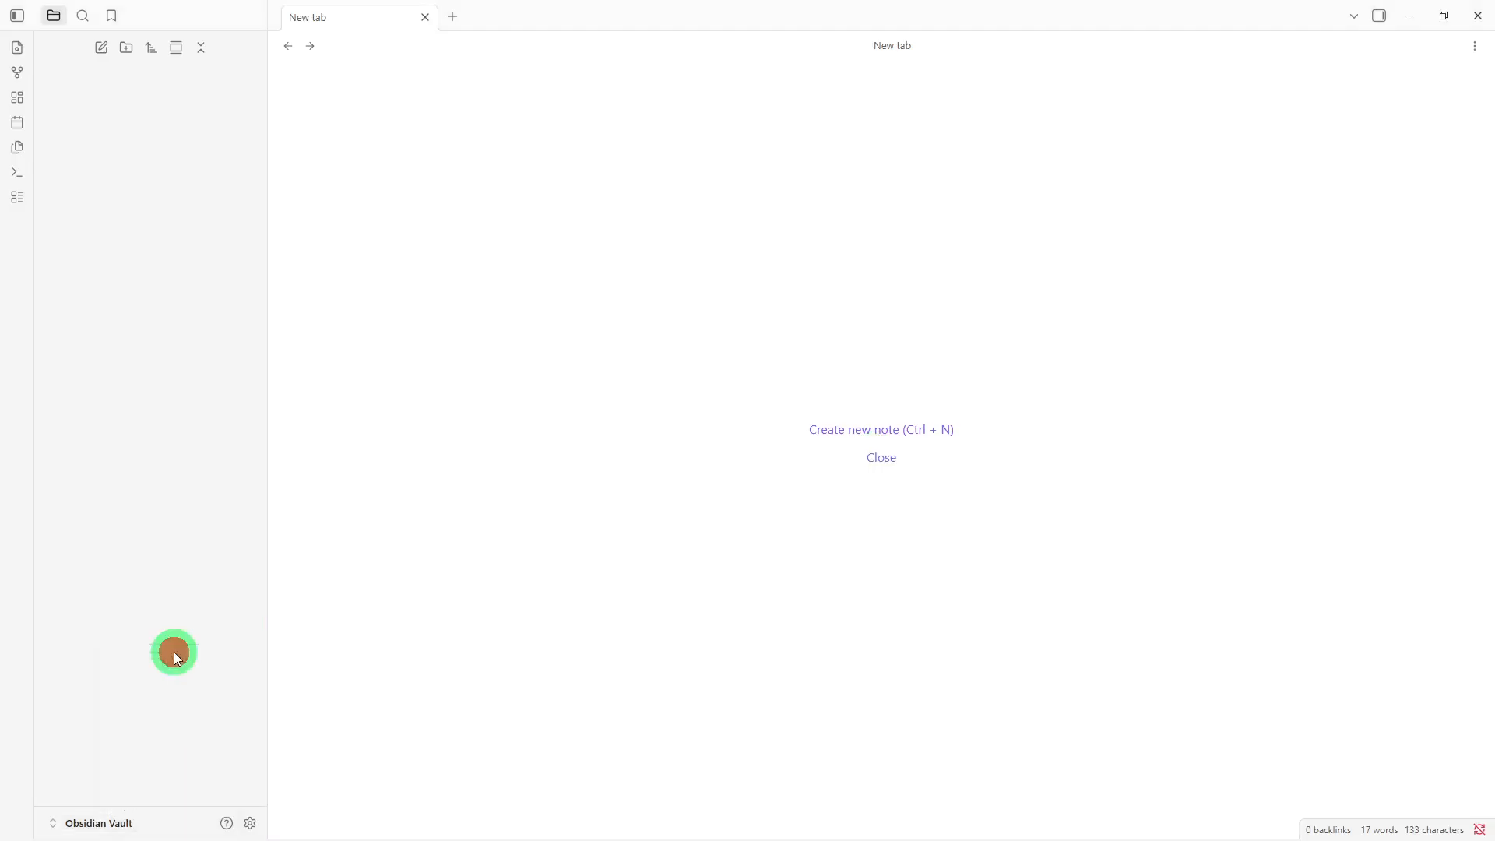
right_click(162, 283)
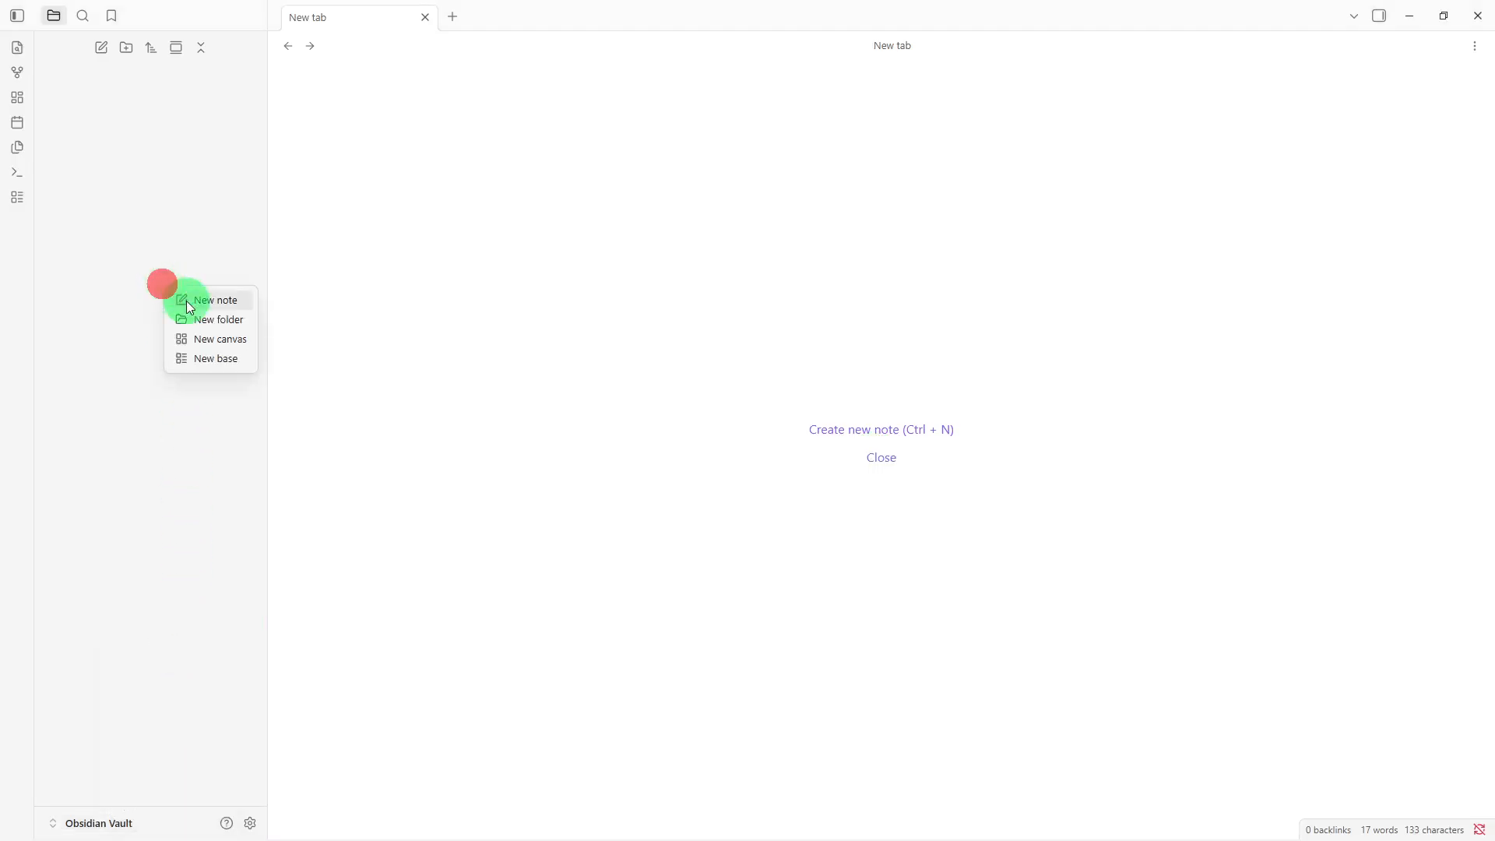
left_click(191, 320)
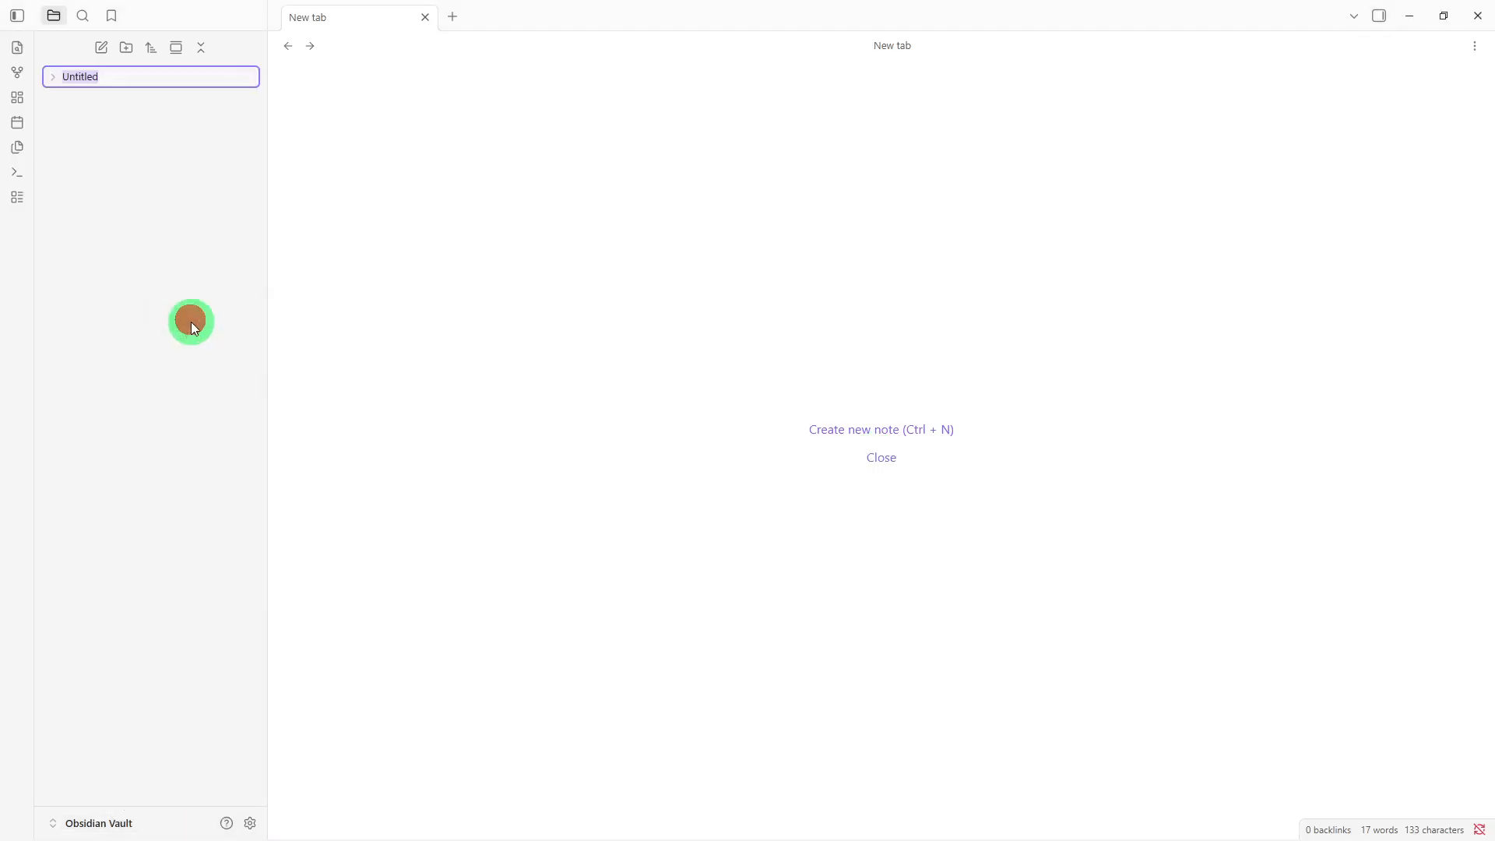
key("BackSpace")
type("knowd")
key("BackSpace")
type("ledge")
key("Return")
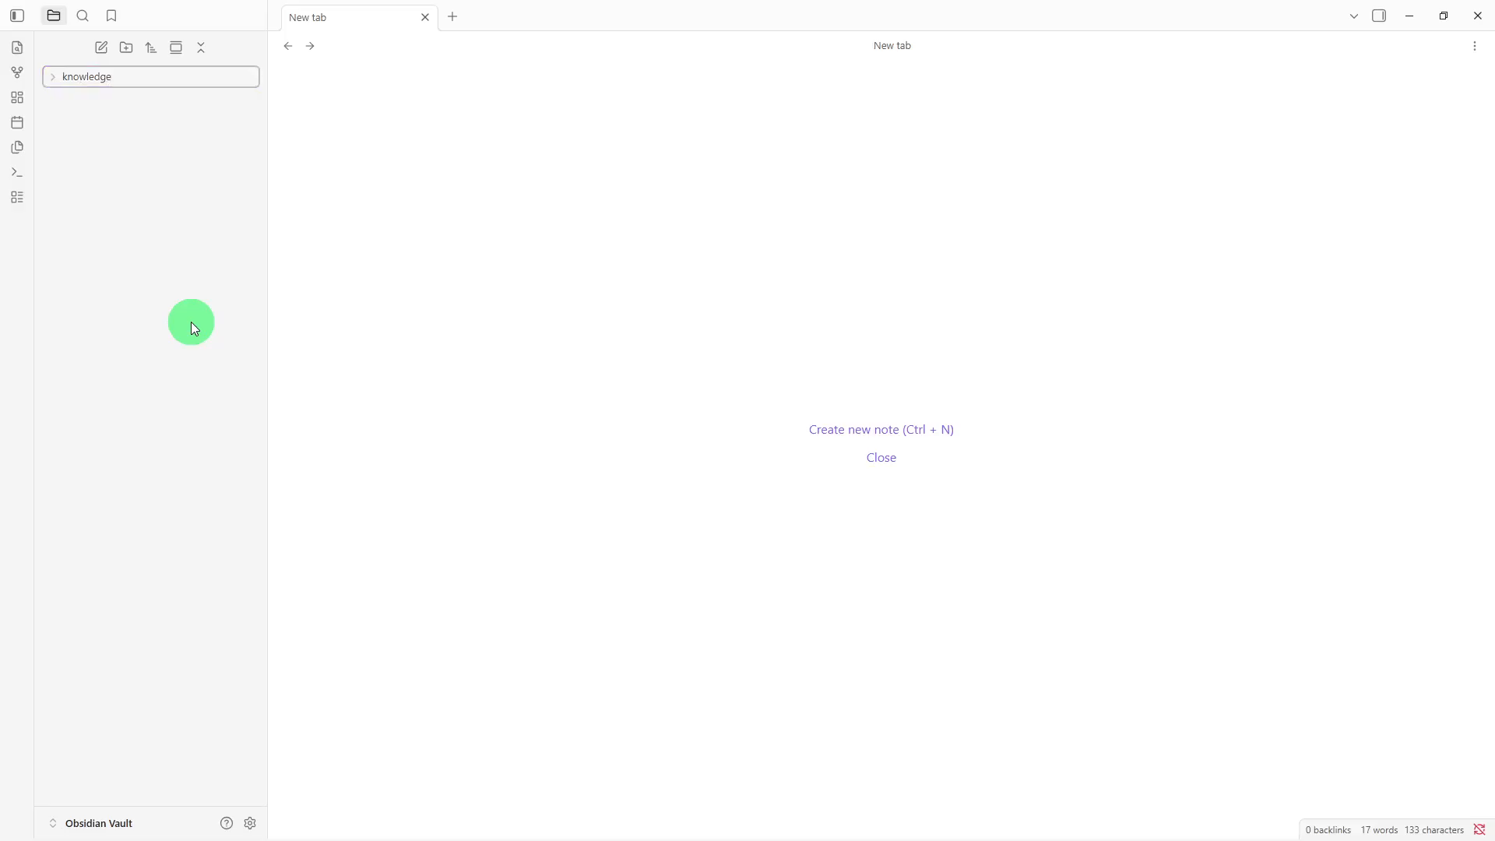
Create a second top-level folder named project.
right_click(192, 322)
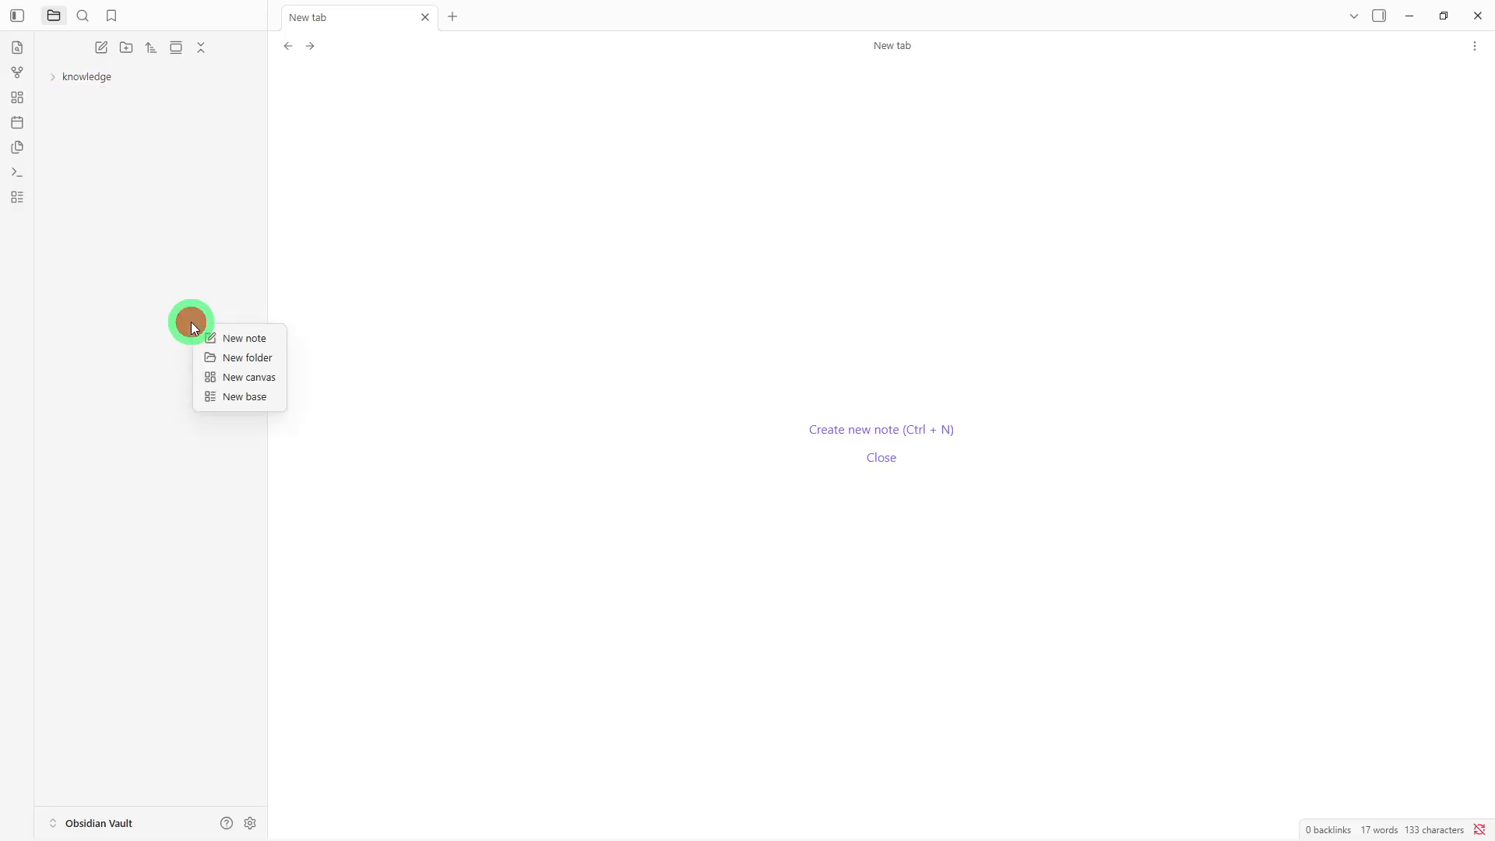
left_click(210, 358)
key("BackSpace")
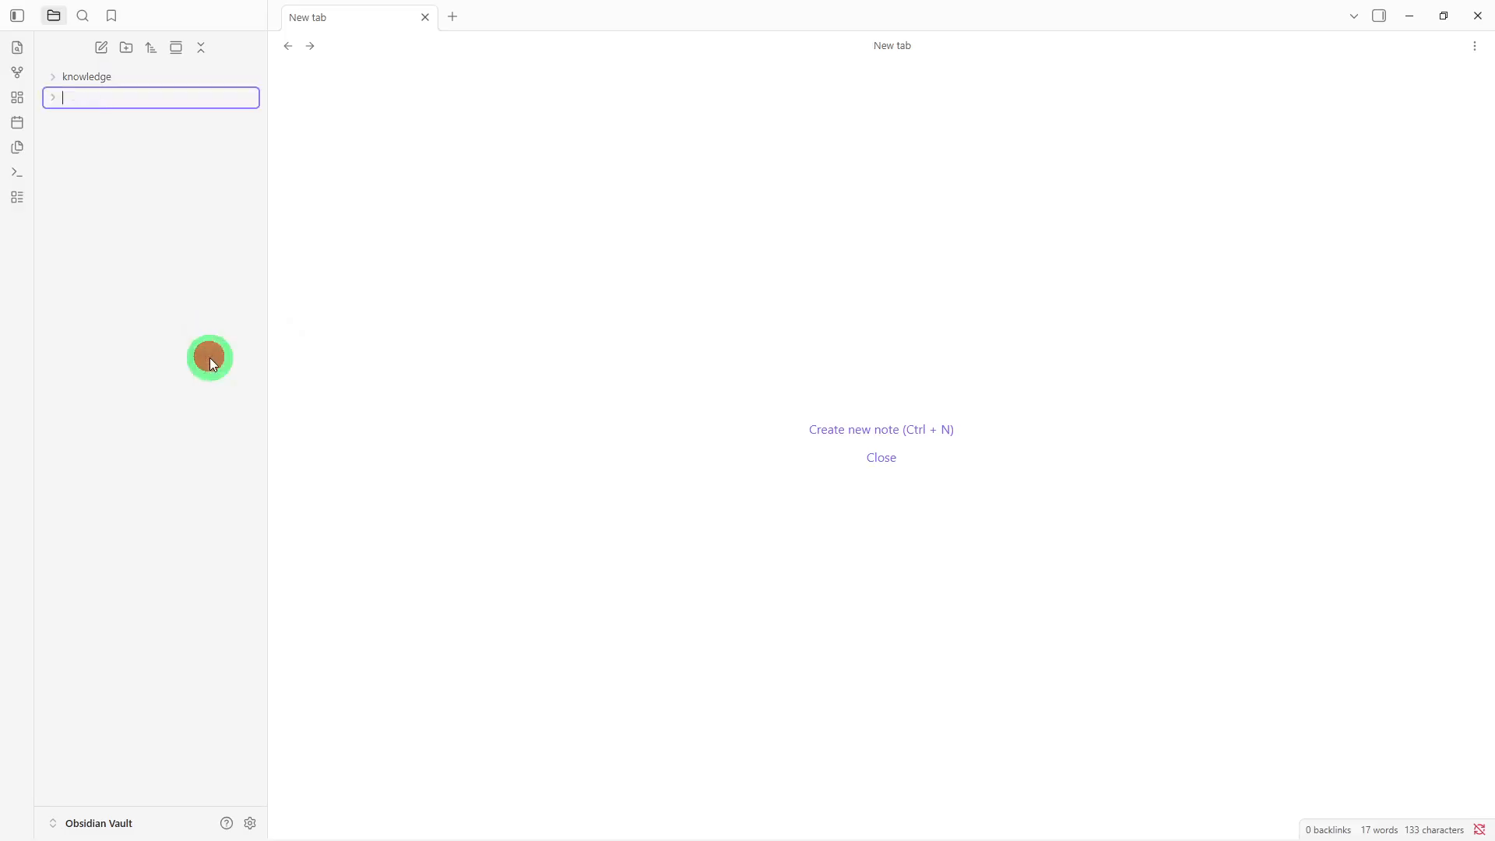
type("project")
key("Return")
Create a third top-level folder named resources.
right_click(210, 359)
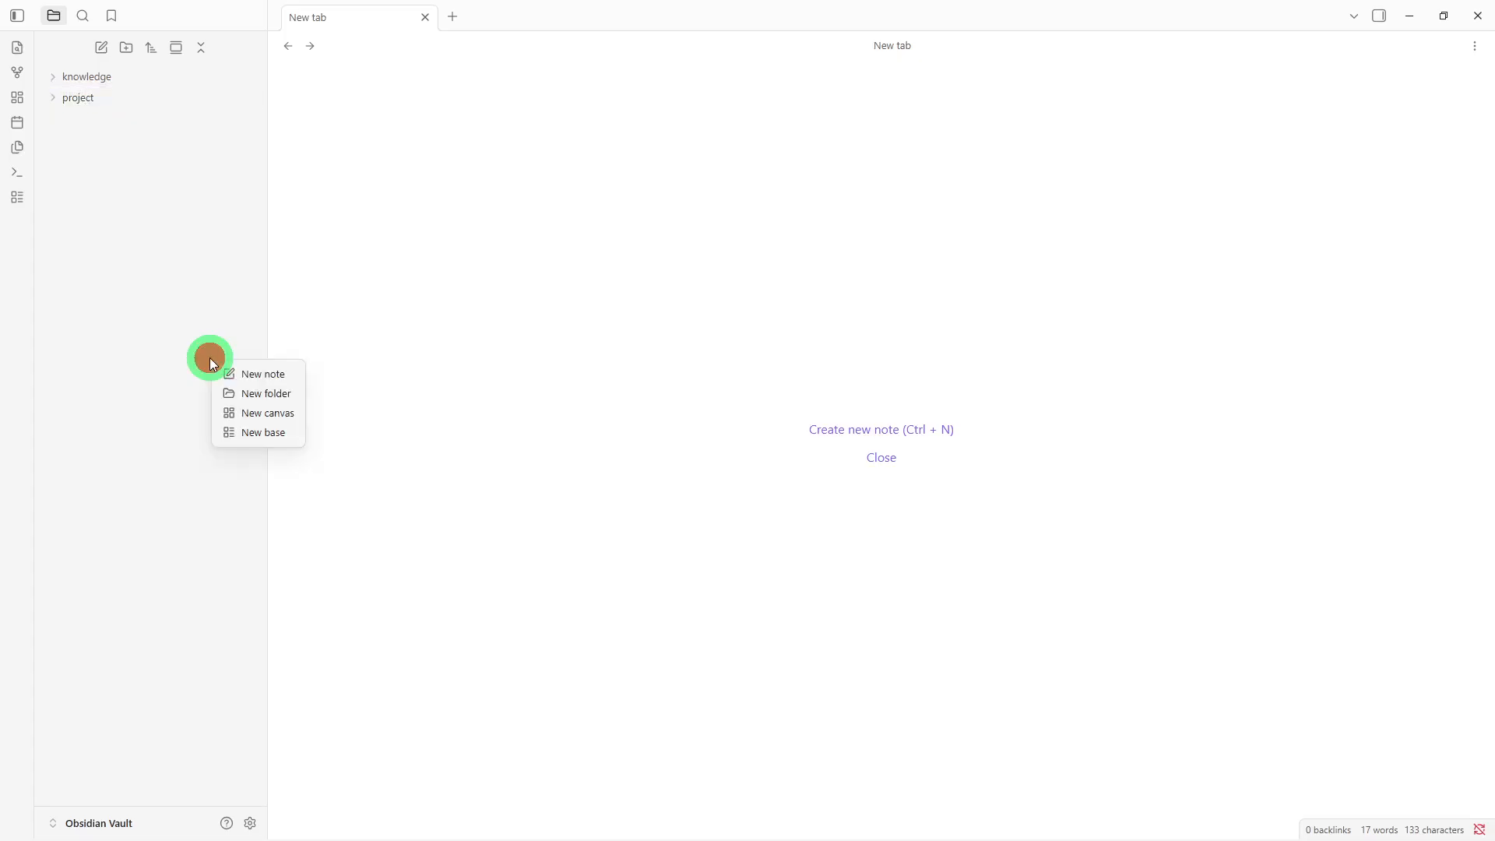
left_click(229, 391)
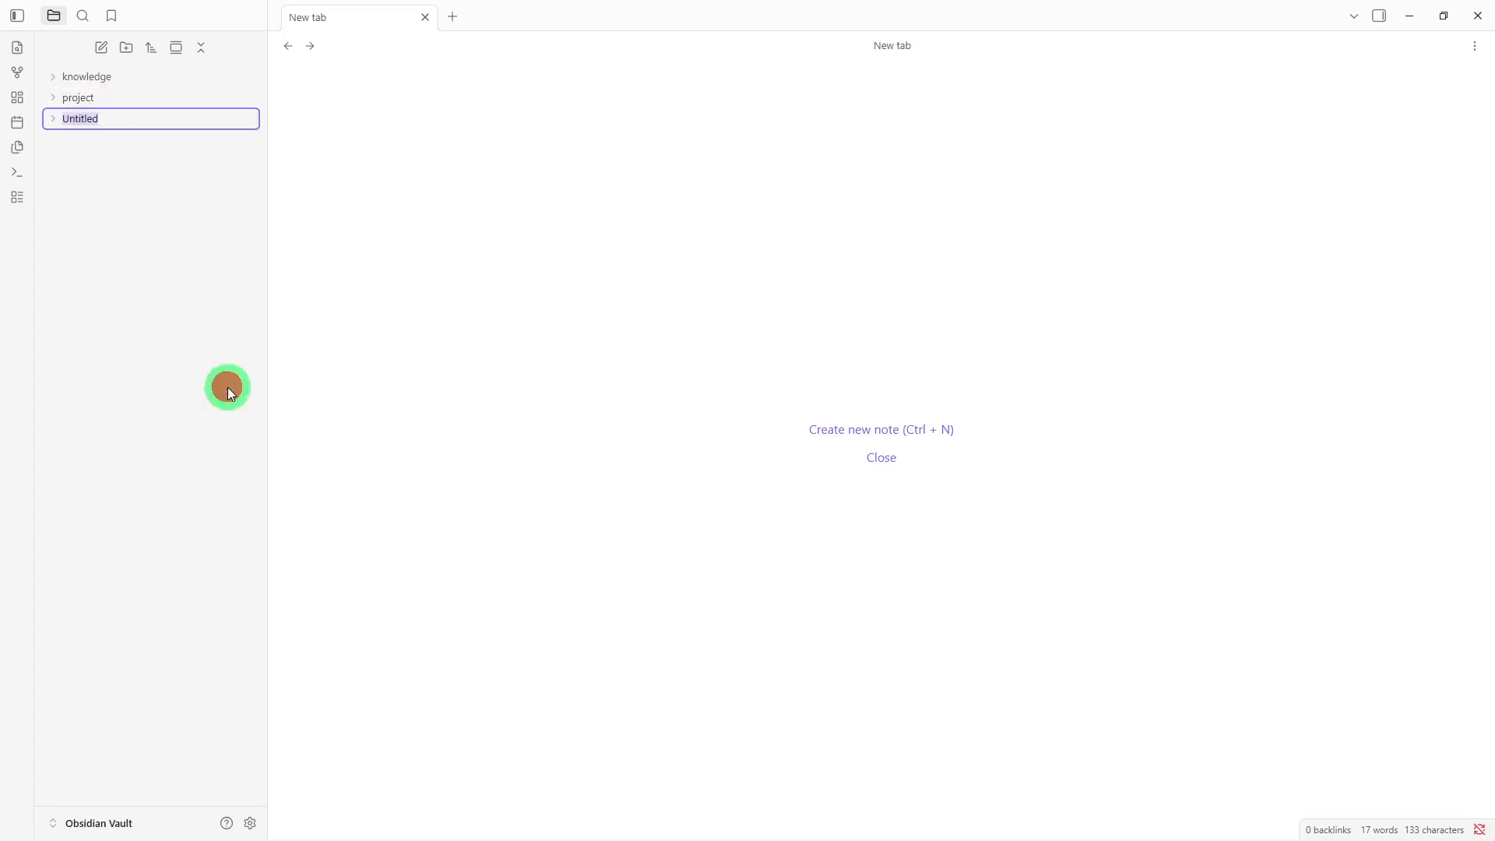
key("BackSpace")
type("resources")
key("Return")
Create a Knowledge Dashboard note with level-2 headings Recent Notes, Areas of Knowledge, Active Projects, Resources, Quick Links and Notes, each followed by a dash.
right_click(228, 386)
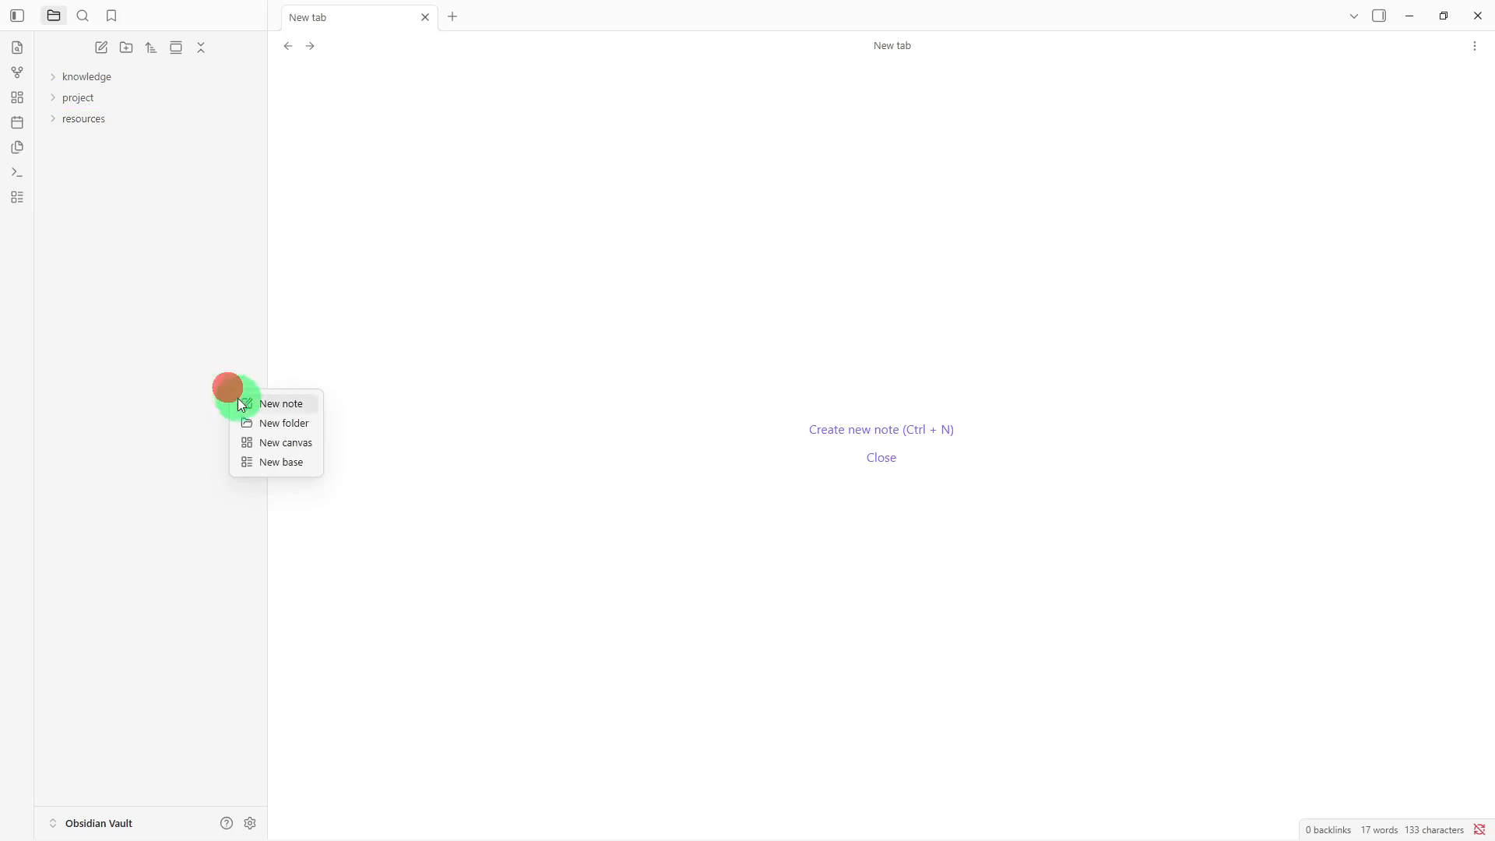
left_click(239, 399)
key("BackSpace")
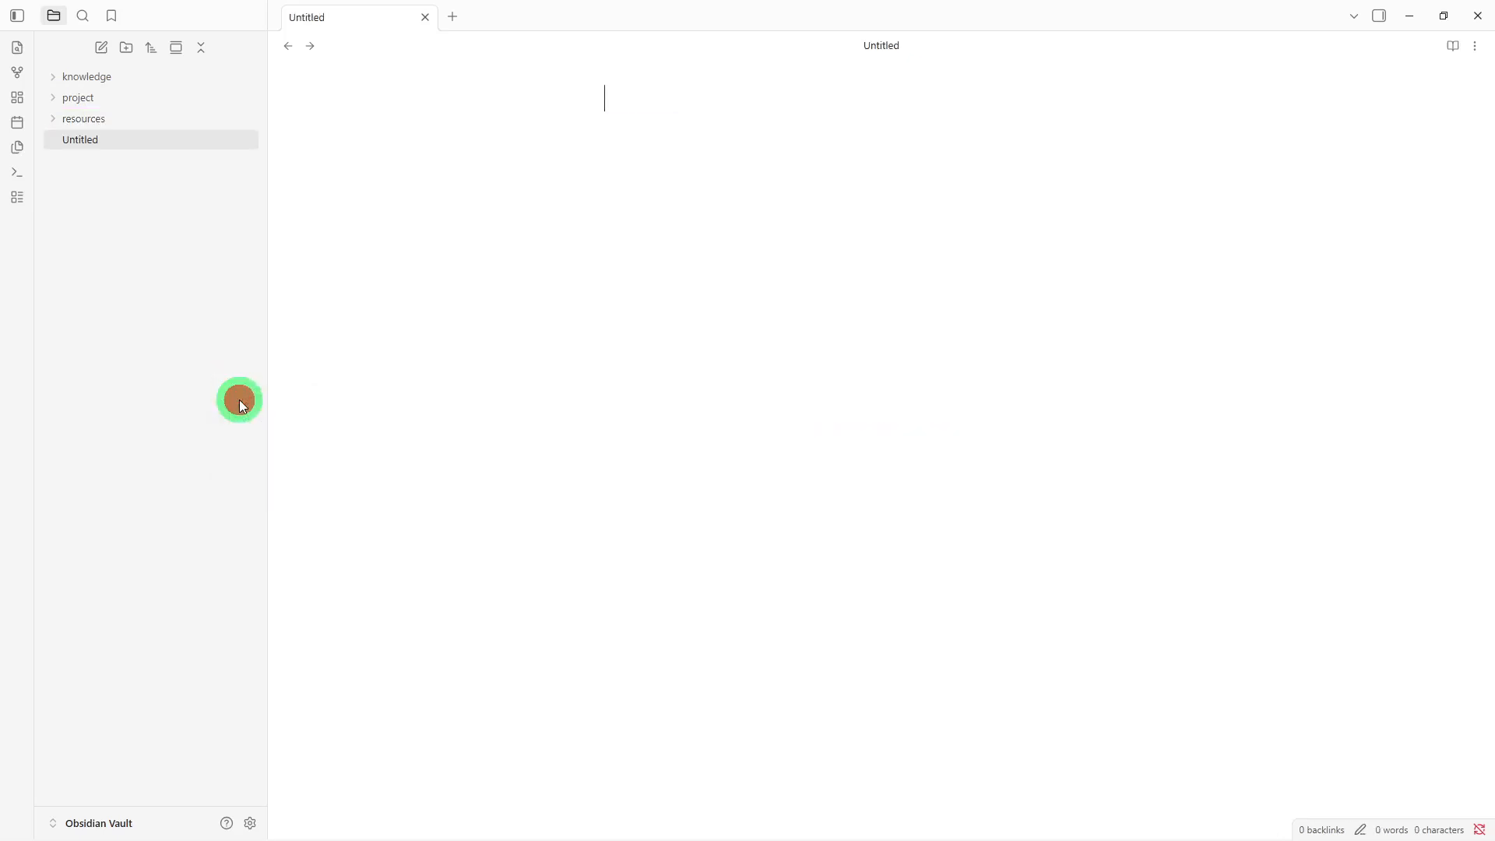
type("Knowledge ")
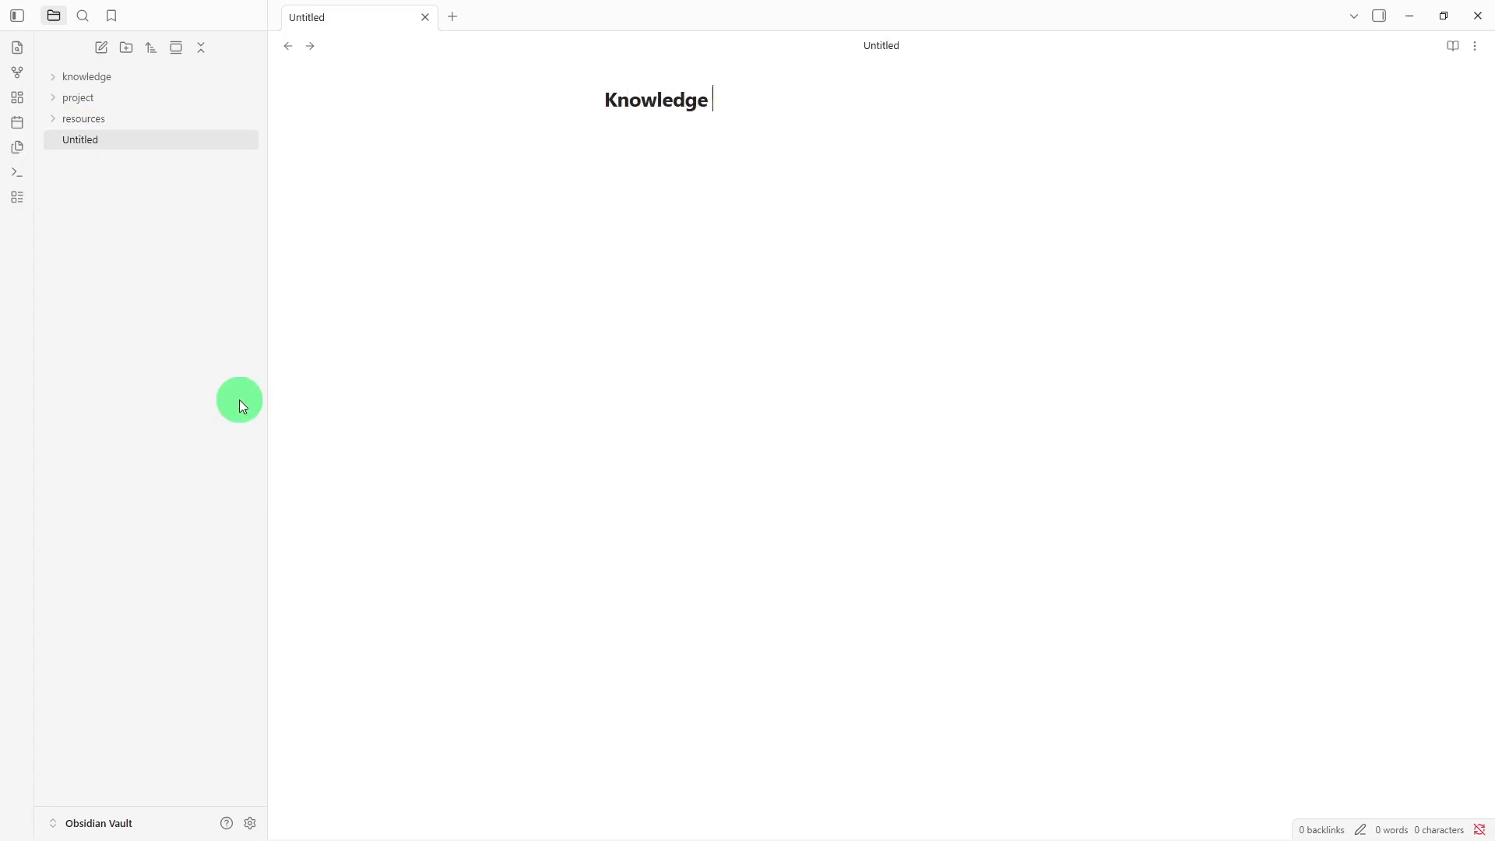
type("Dashboard")
key("Return")
type("## Recent Notes -   ## Areas of Knowledge -   ## Active Projects -   ## Resources -   ## Quick Links -   ## Notes -")
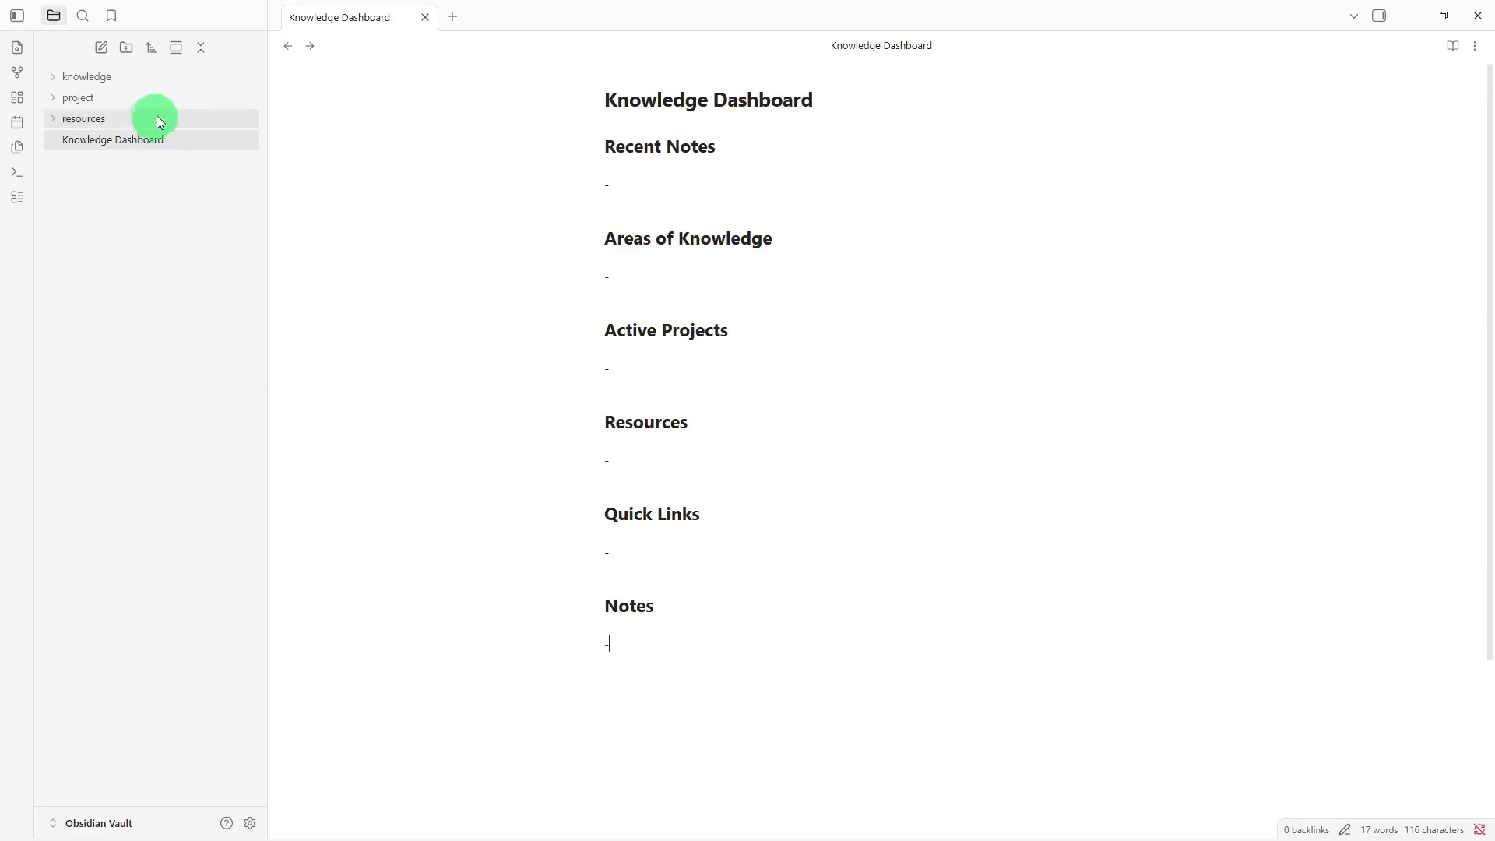
Move the Knowledge Dashboard note into the knowledge folder and expand that folder.
left_click_drag(131, 142, 163, 78)
left_click(163, 78)
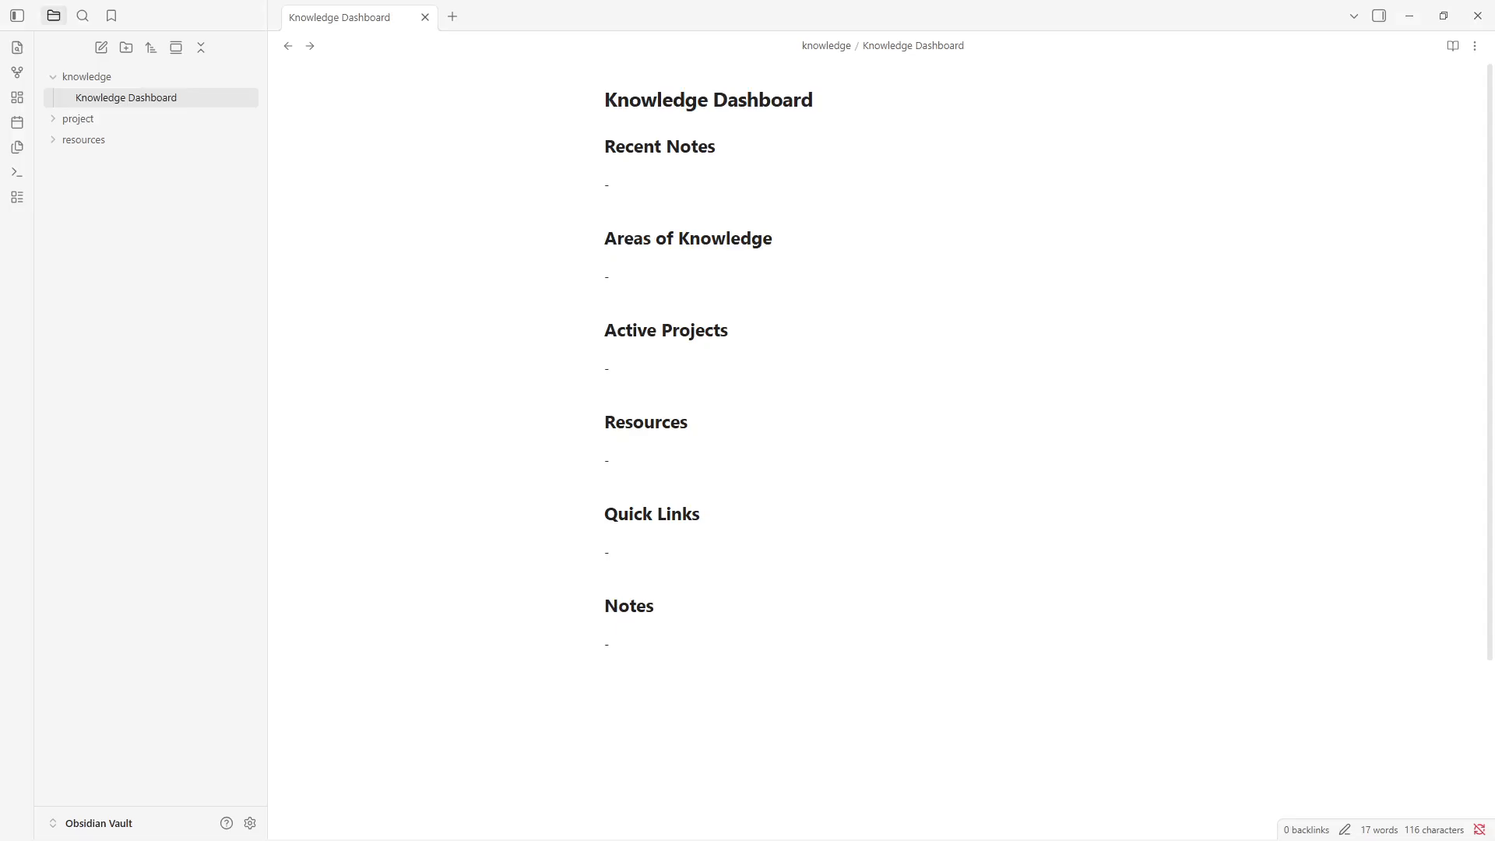
left_click(617, 308)
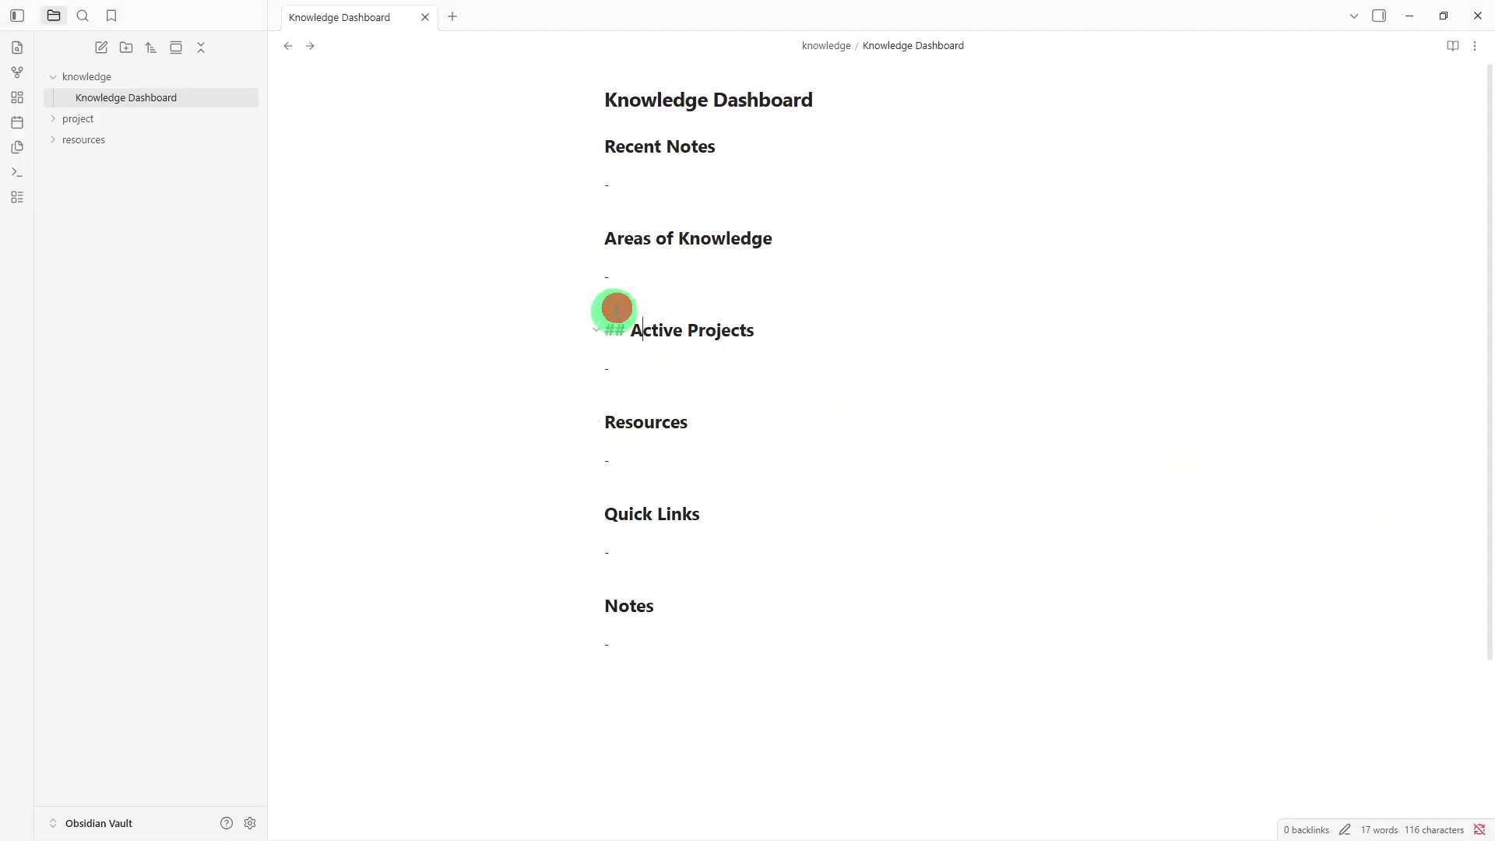
left_click(134, 222)
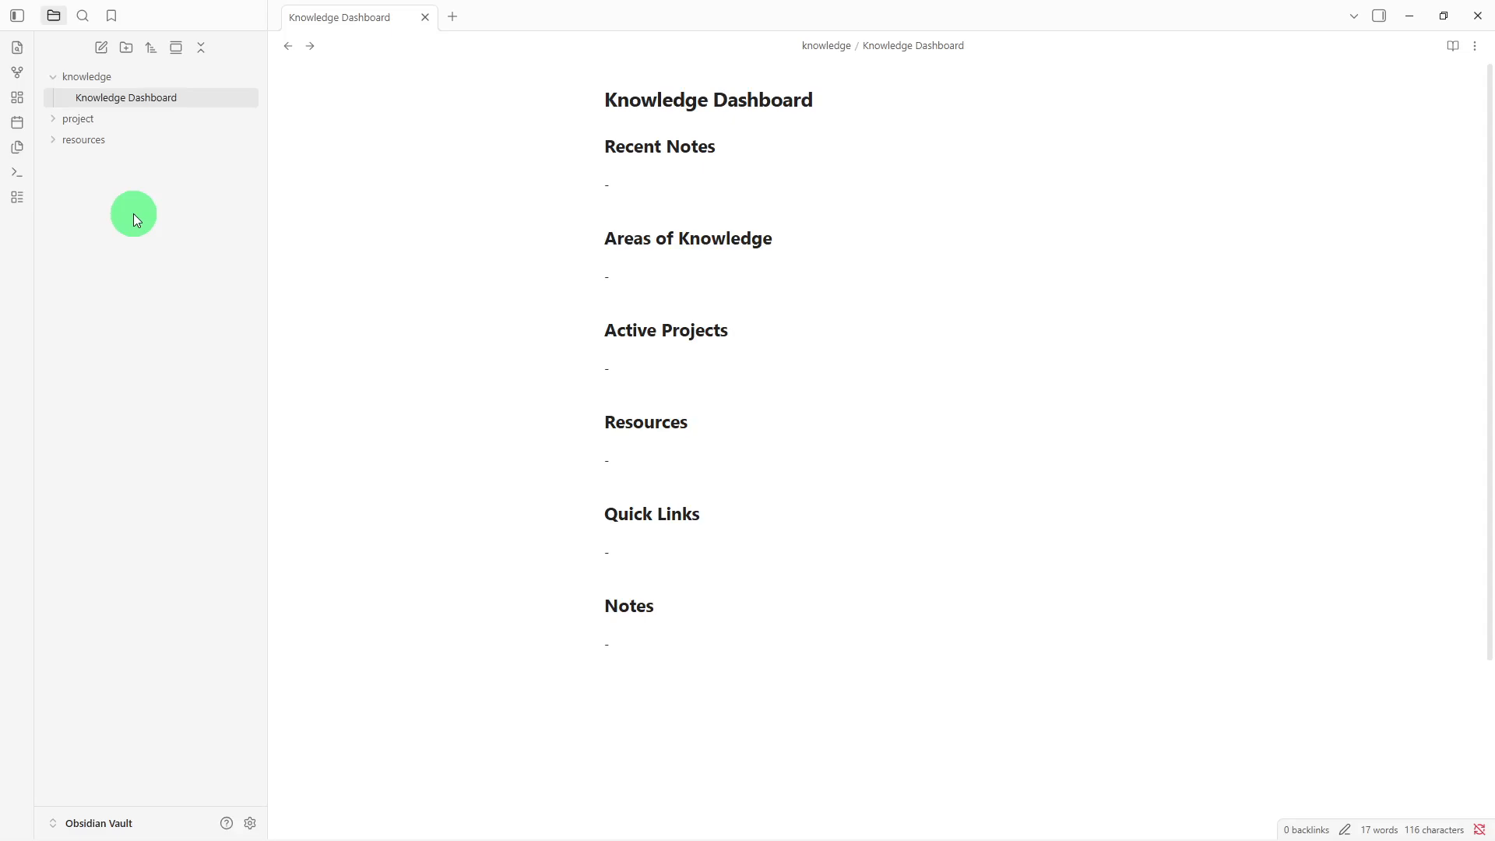
Create a Project Hub note with bulleted level-2 sections Active Projects, Upcoming Projects, Project Notes, Progress Updates and Related Resources, and move it into the project folder.
right_click(133, 213)
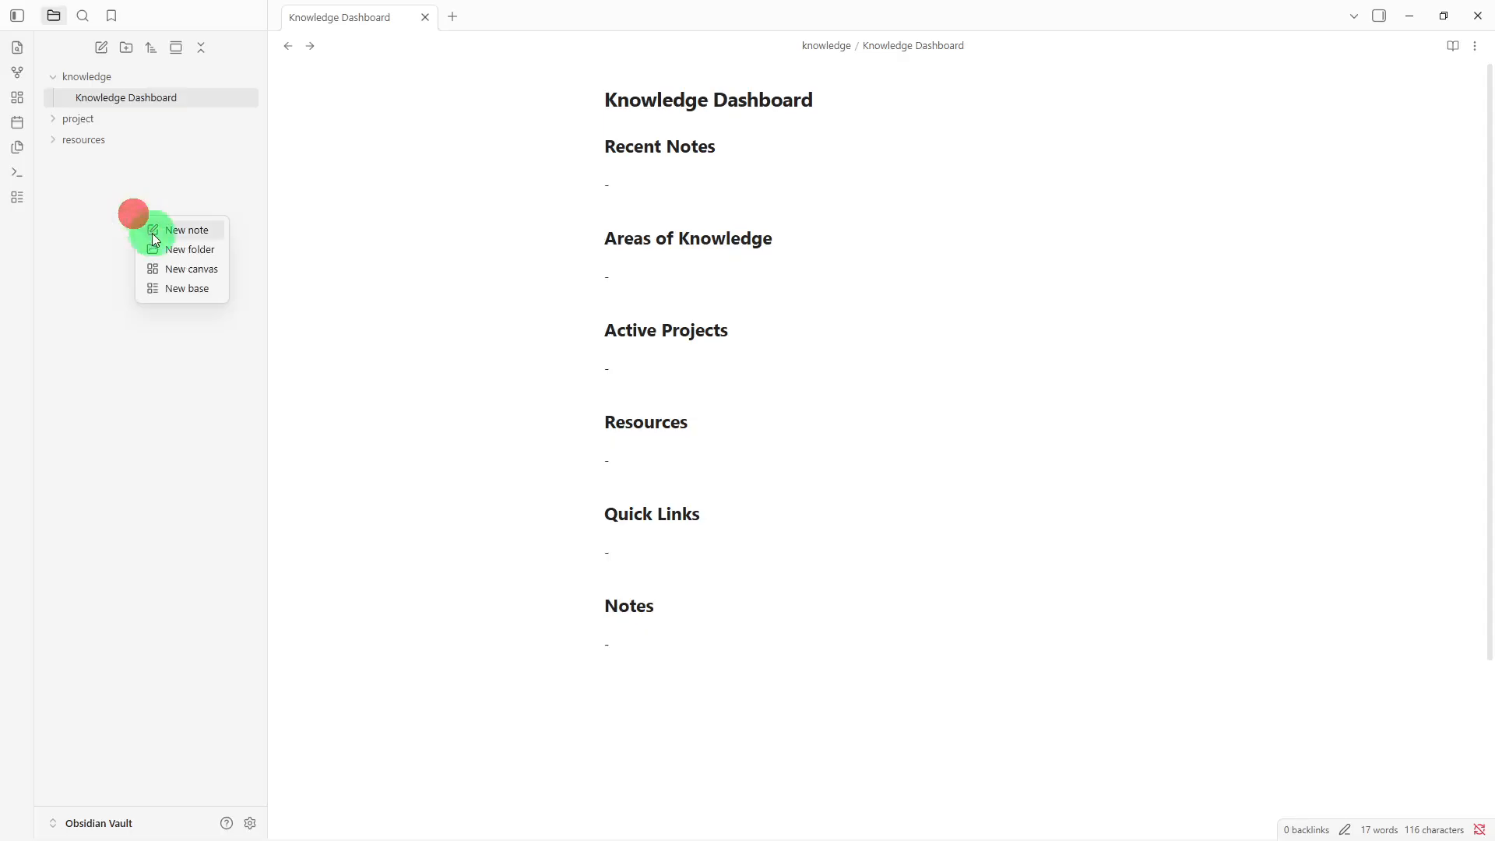
left_click(161, 237)
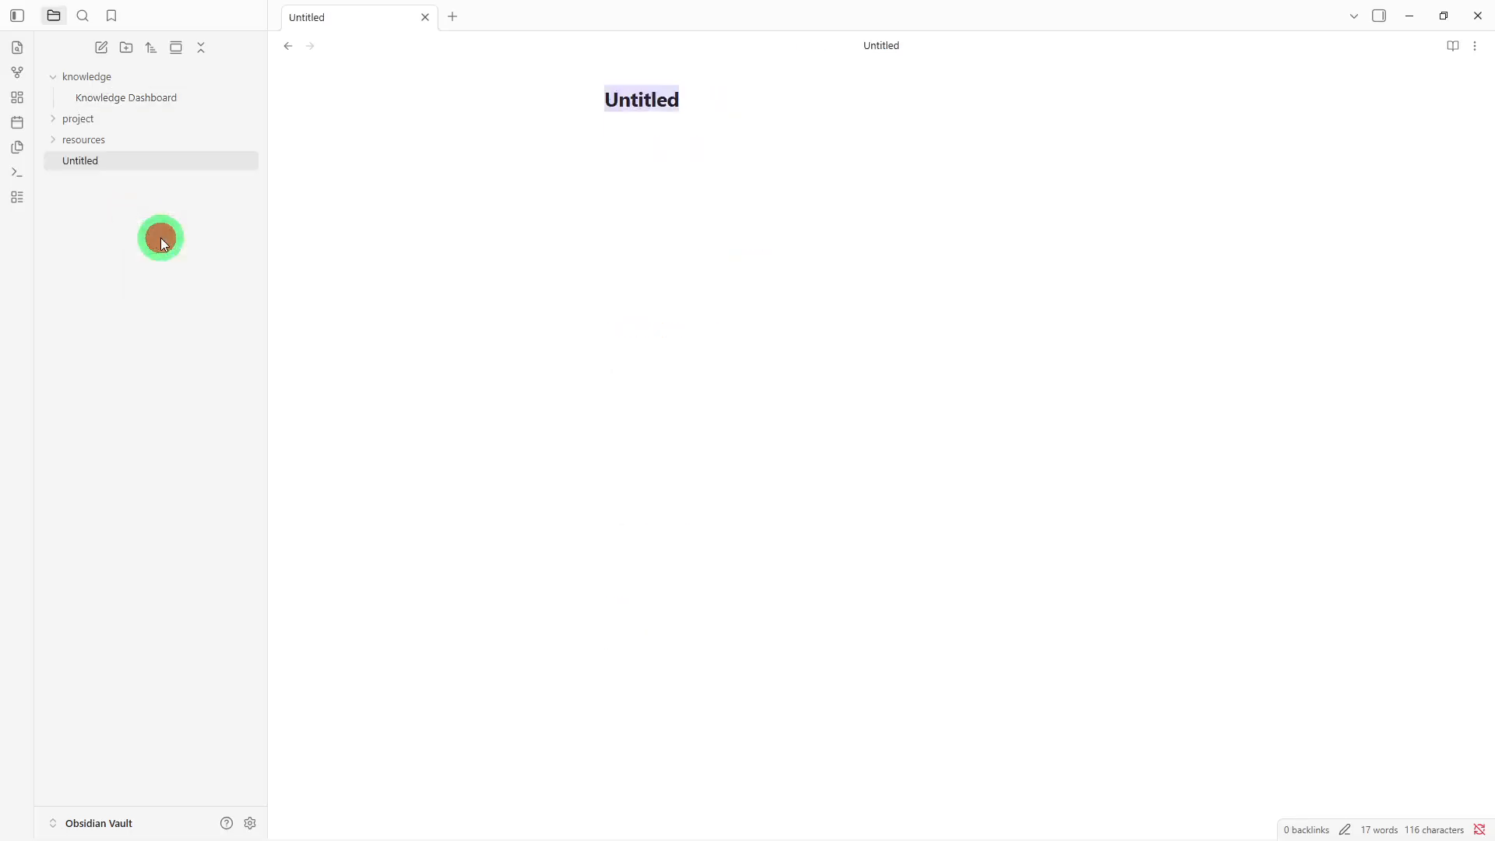
key("BackSpace")
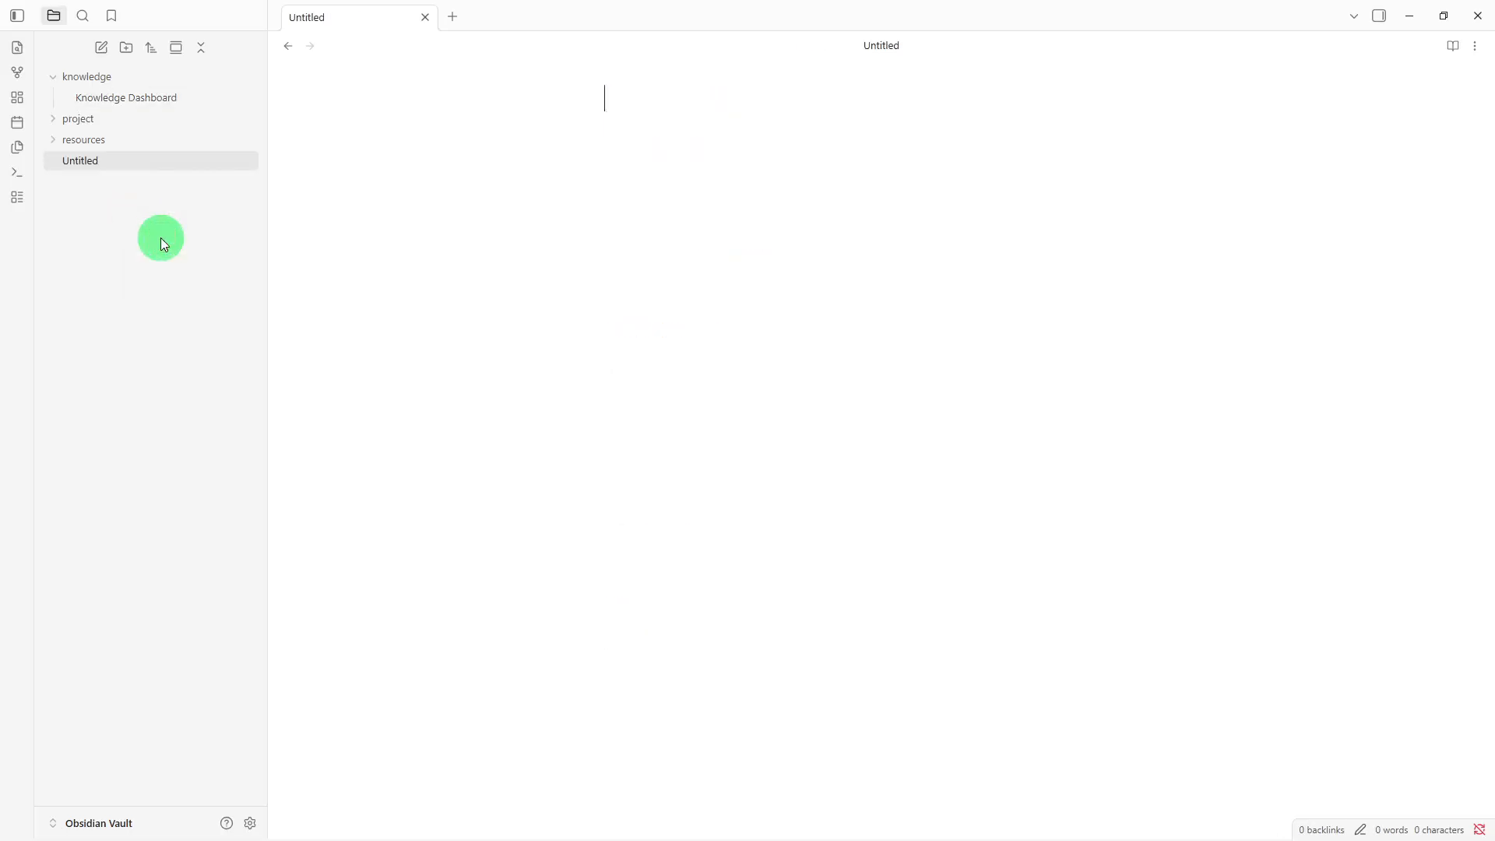
type("Project Hub")
key("Return")
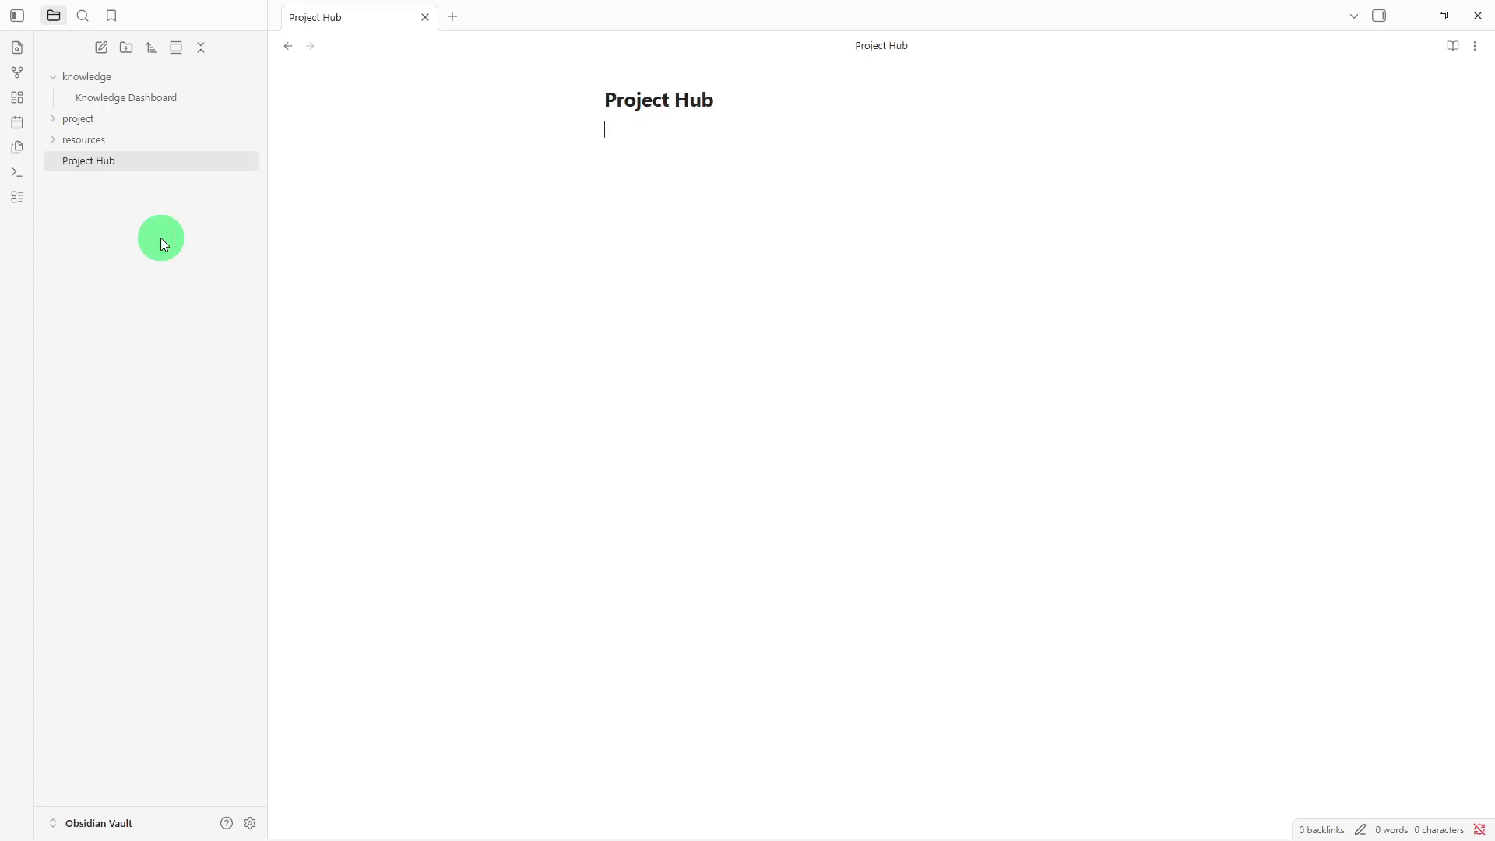
type("## Active Projects -   ## Upcoming Projects -   ## Project Notes -   ## Progress Updates -   ## Related Resources -")
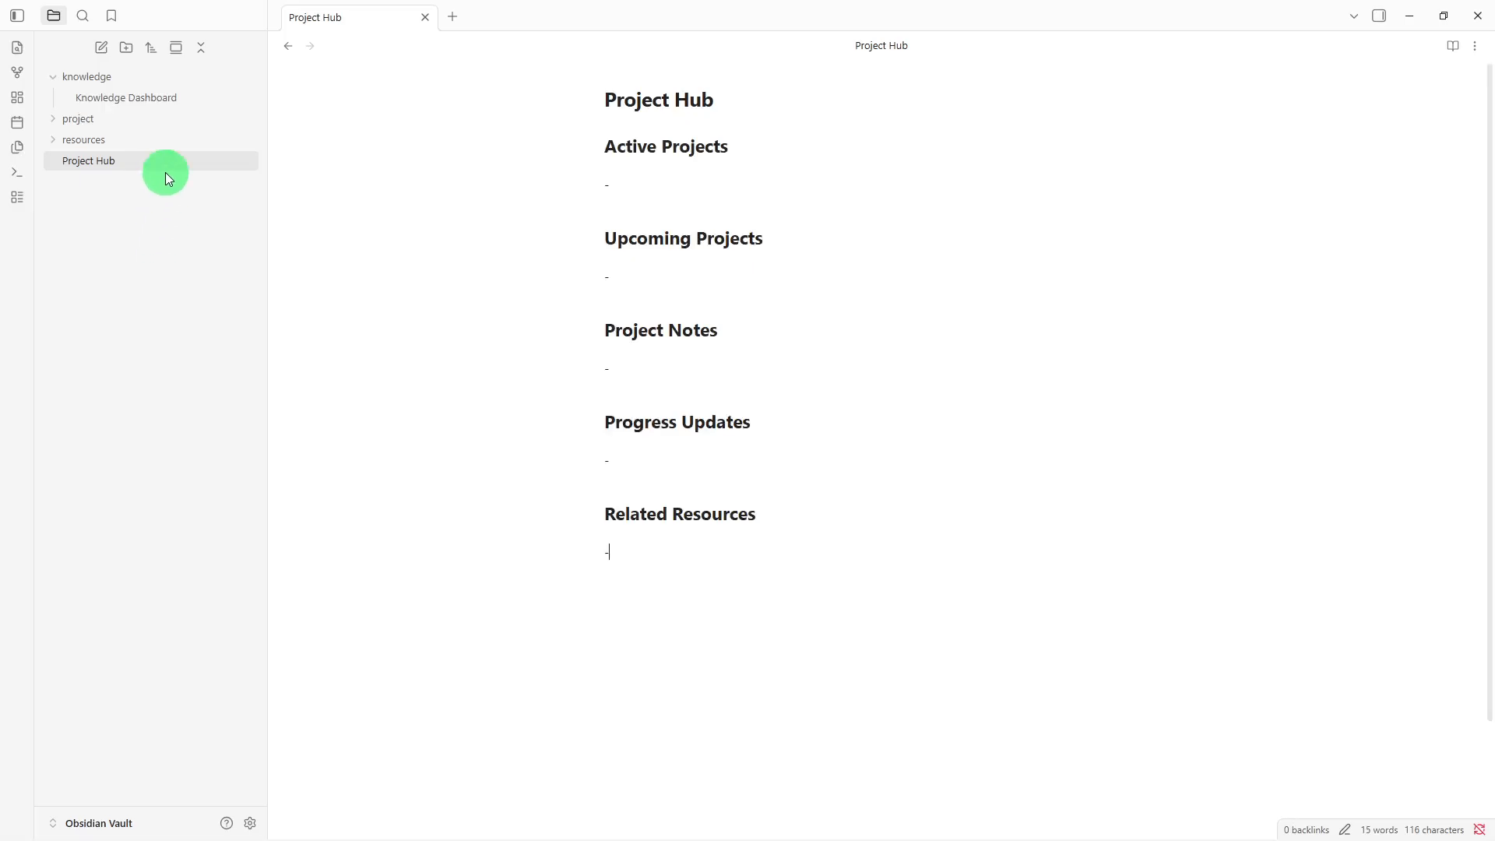
left_click_drag(170, 162, 185, 114)
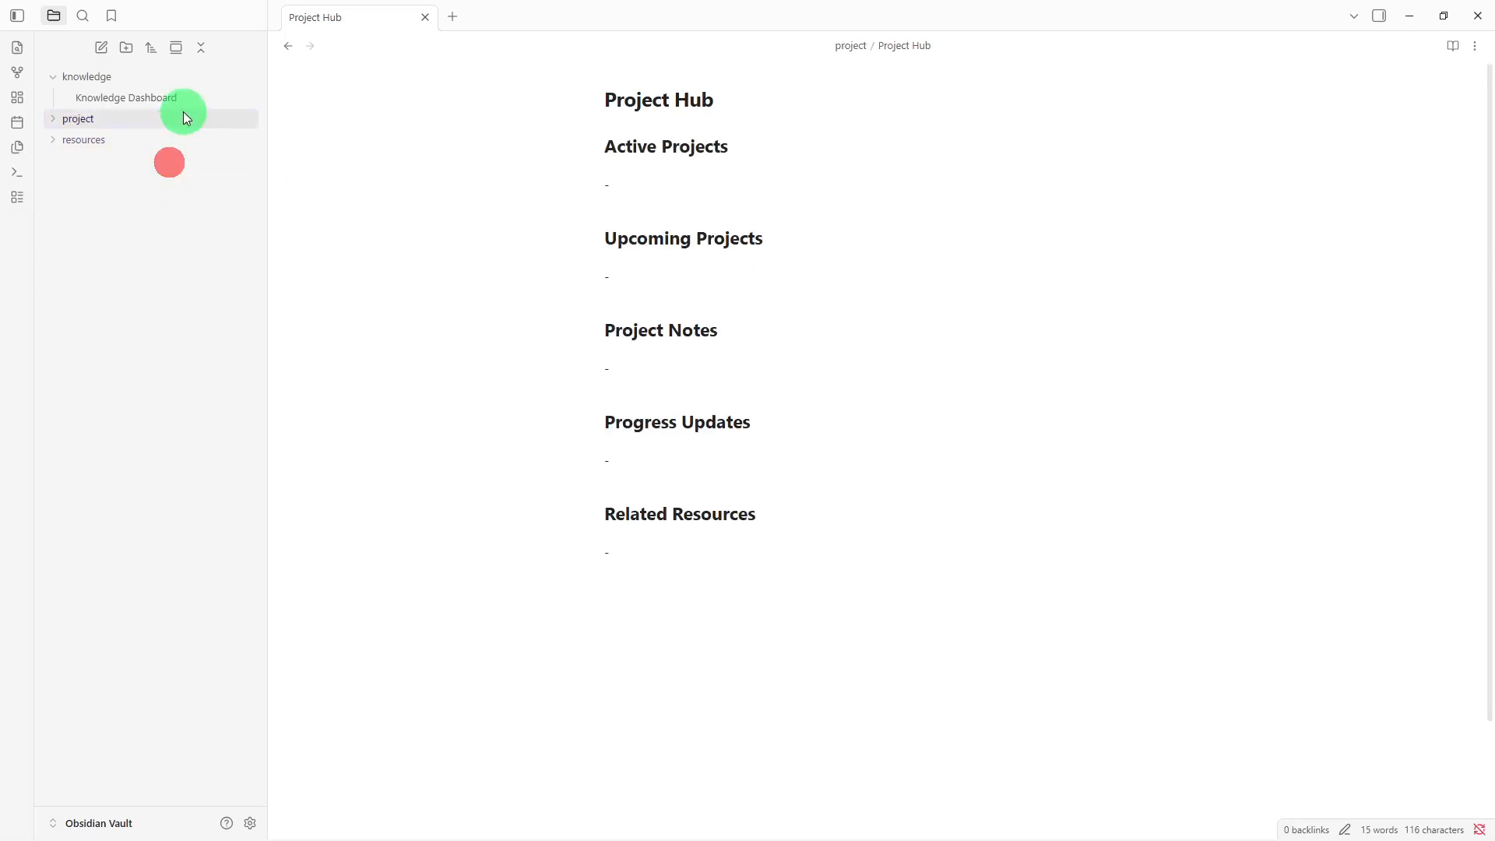
left_click(183, 114)
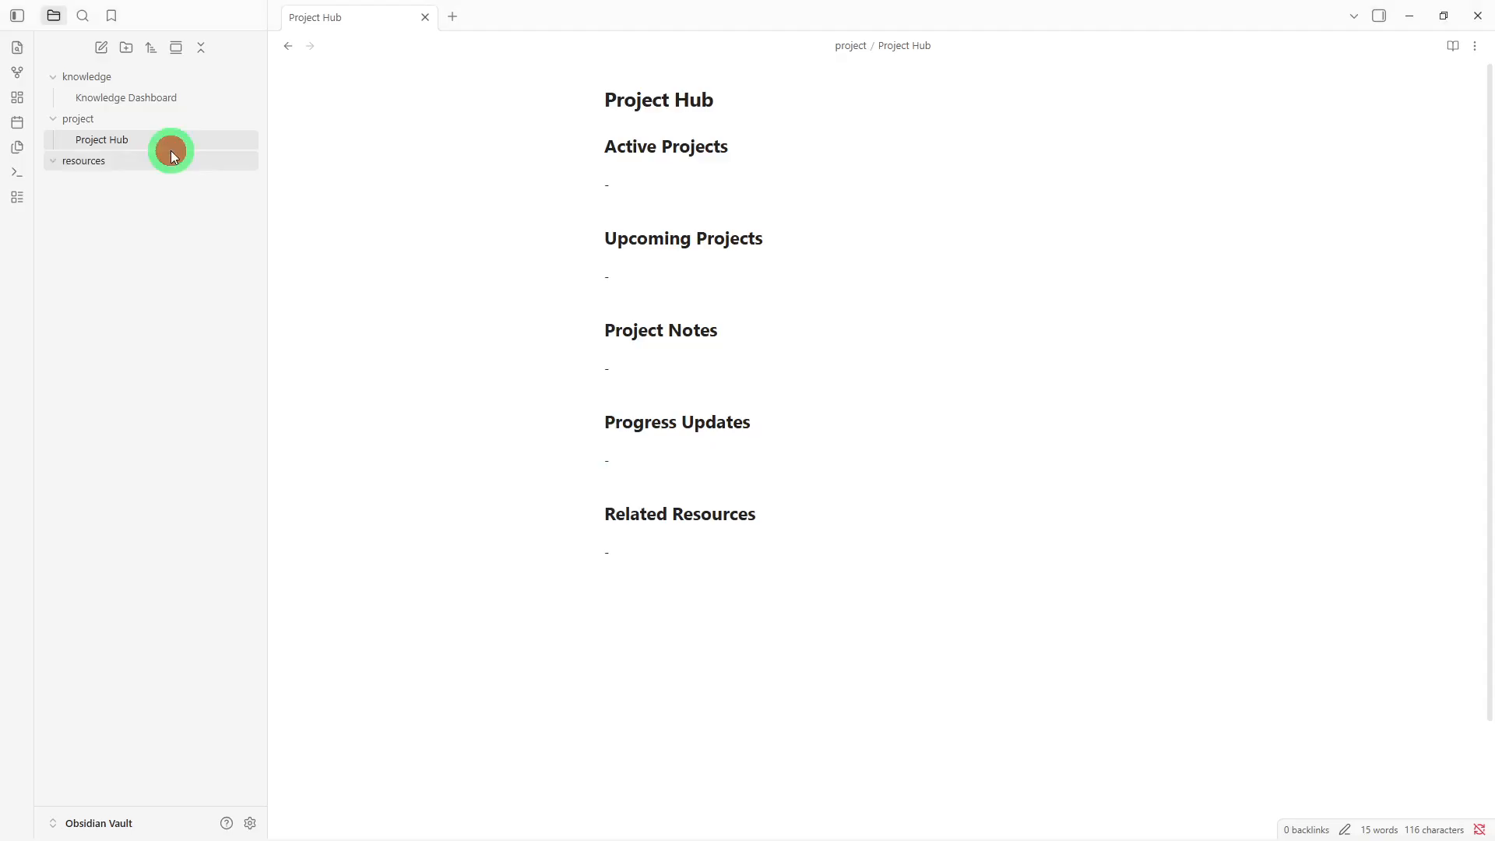
Create a Resource Library note with bulleted level-2 sections Books, Articles, Useful Links, Templates and Notes, and move it into the resources folder.
right_click(162, 334)
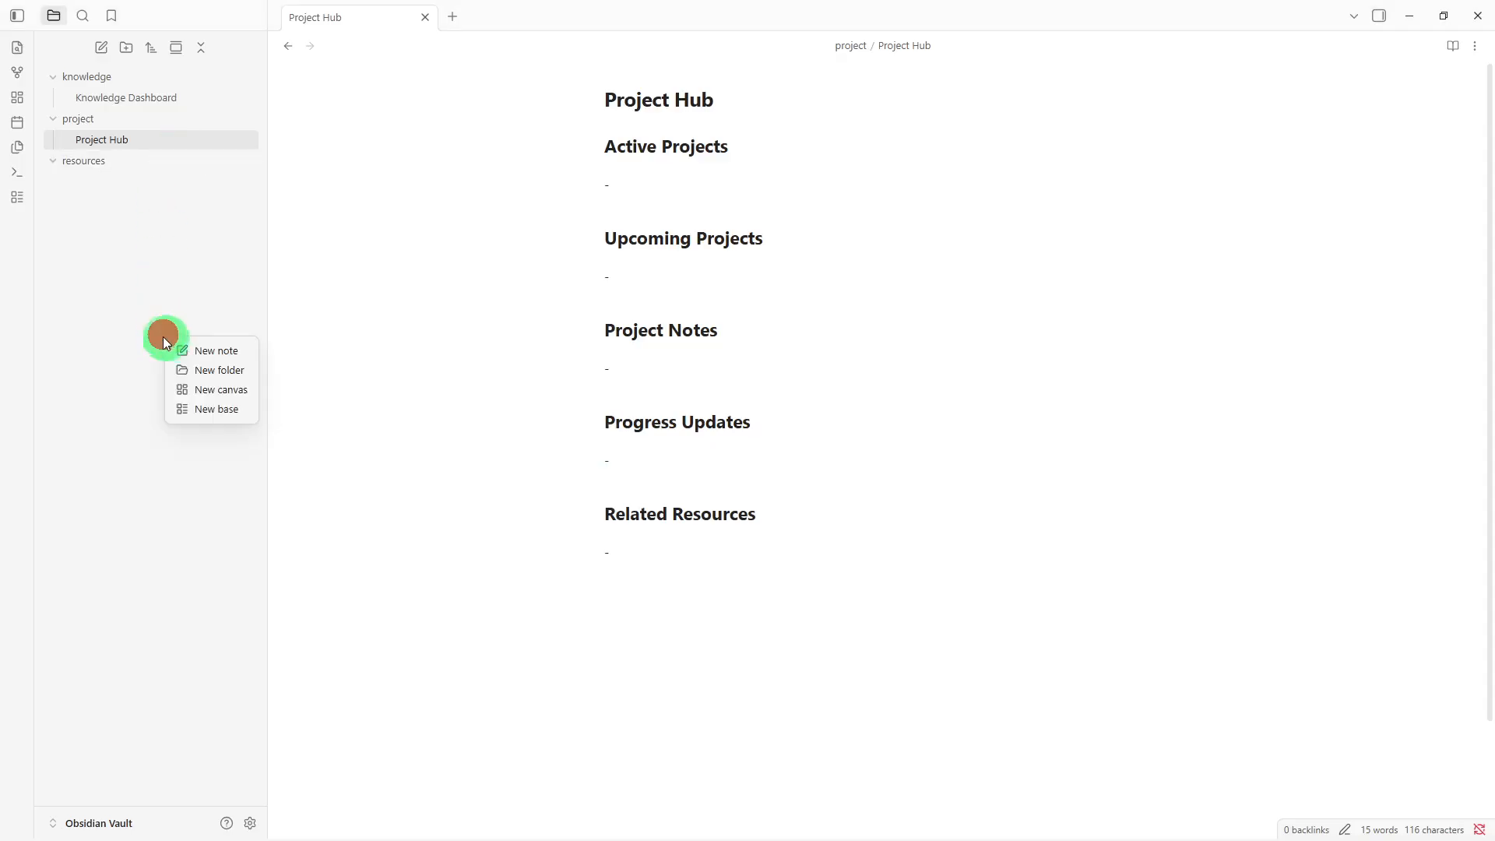
left_click(217, 351)
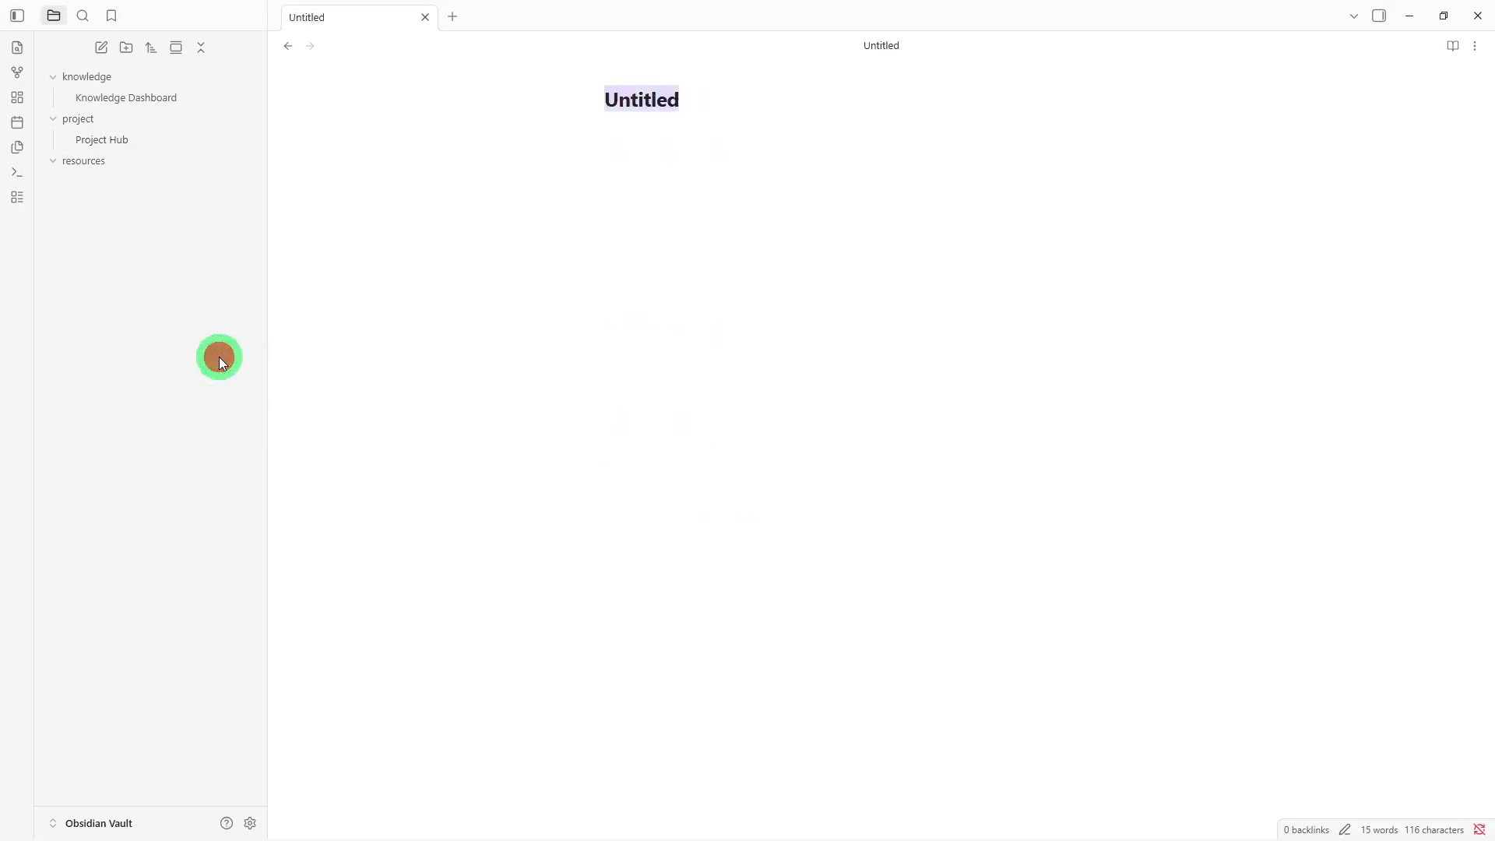
key("BackSpace")
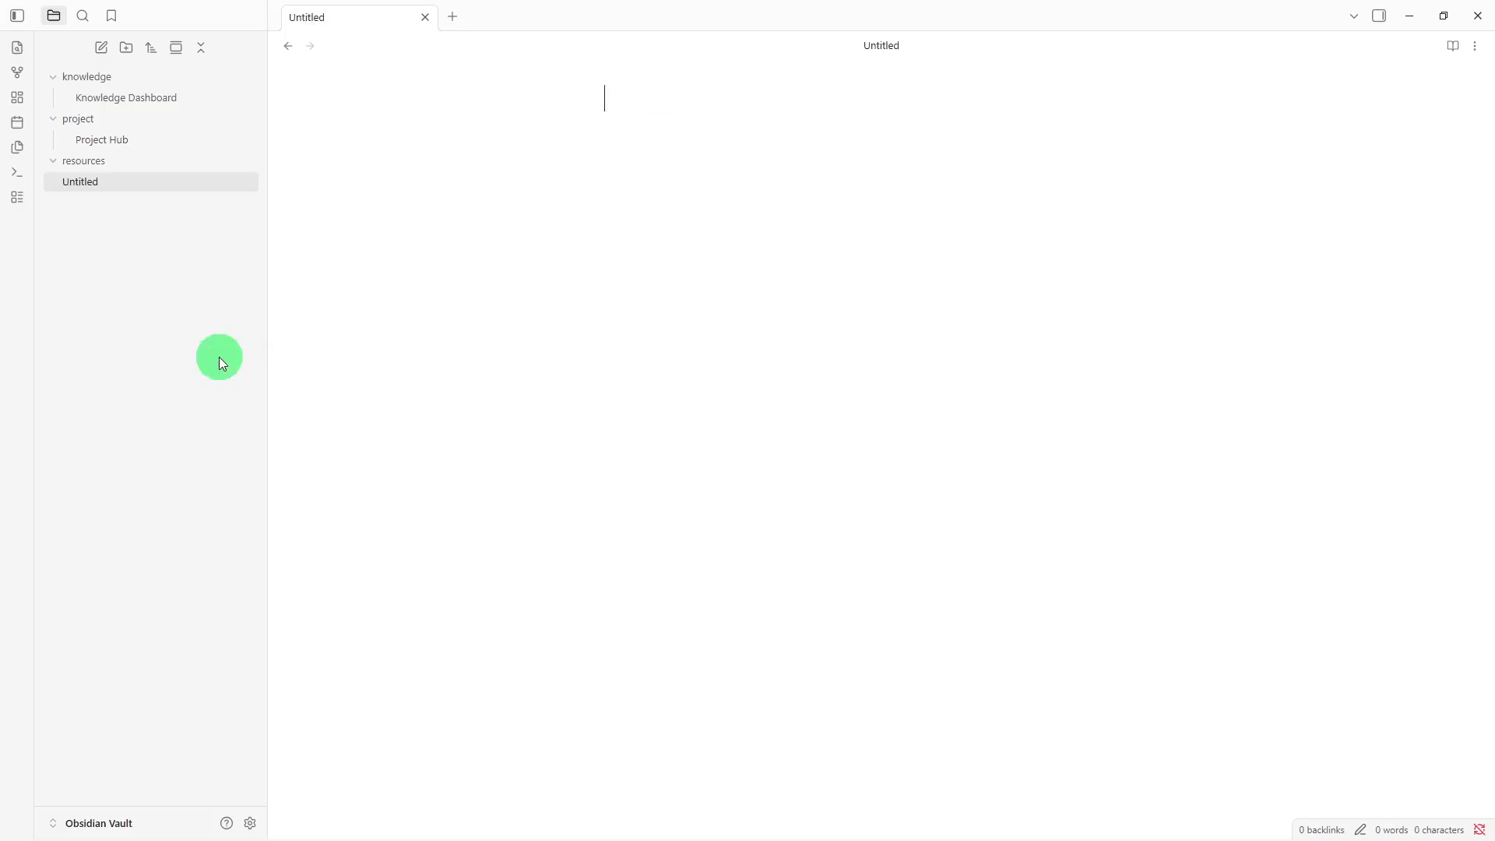
type("Resource Library")
key("Return")
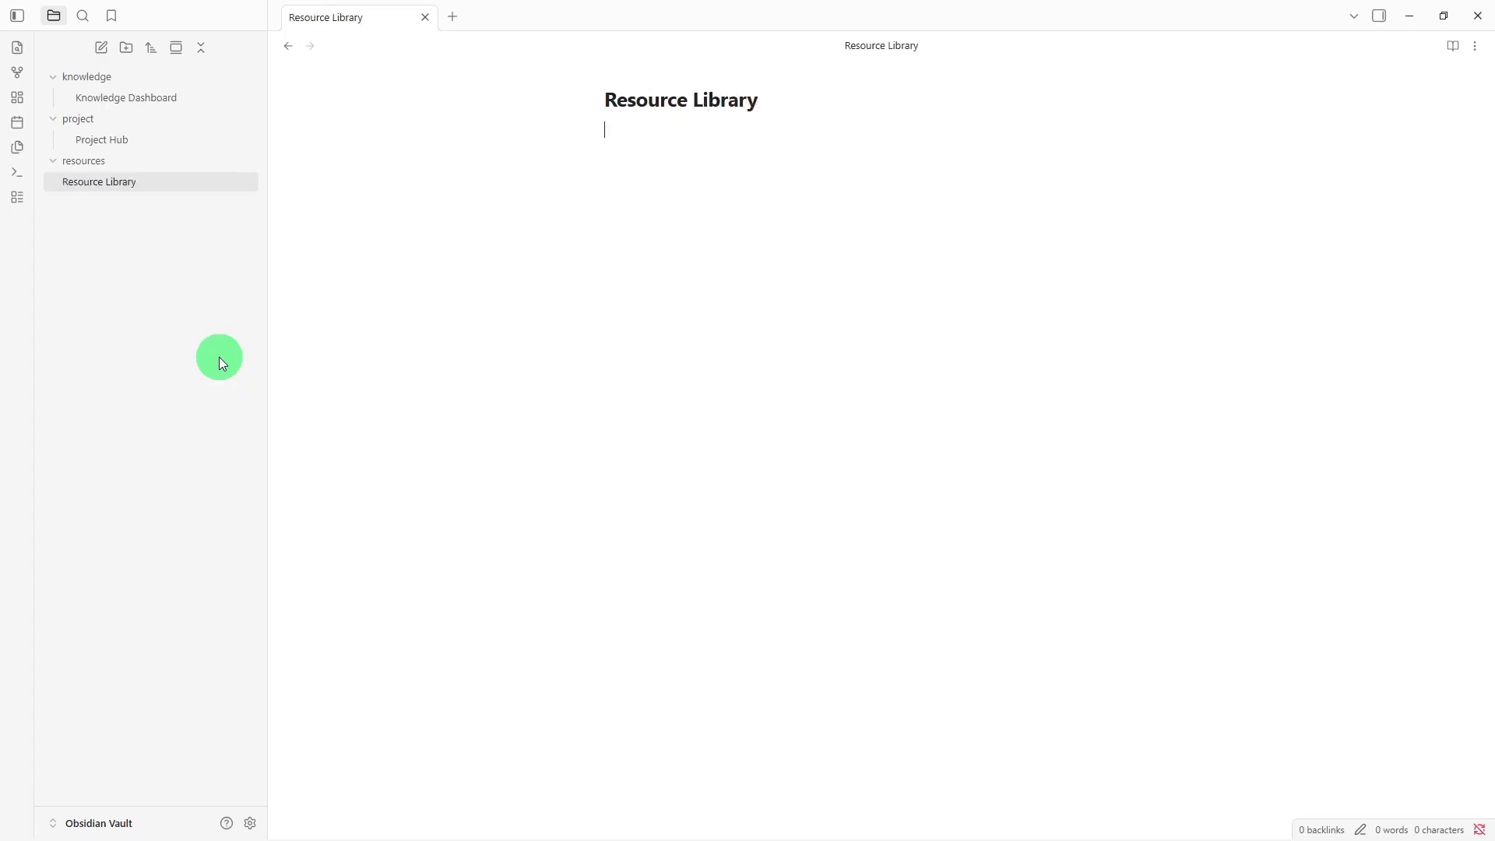
type("## Books -   ## Articles -   ## Useful Links -   ## Templates -   ## Notes -")
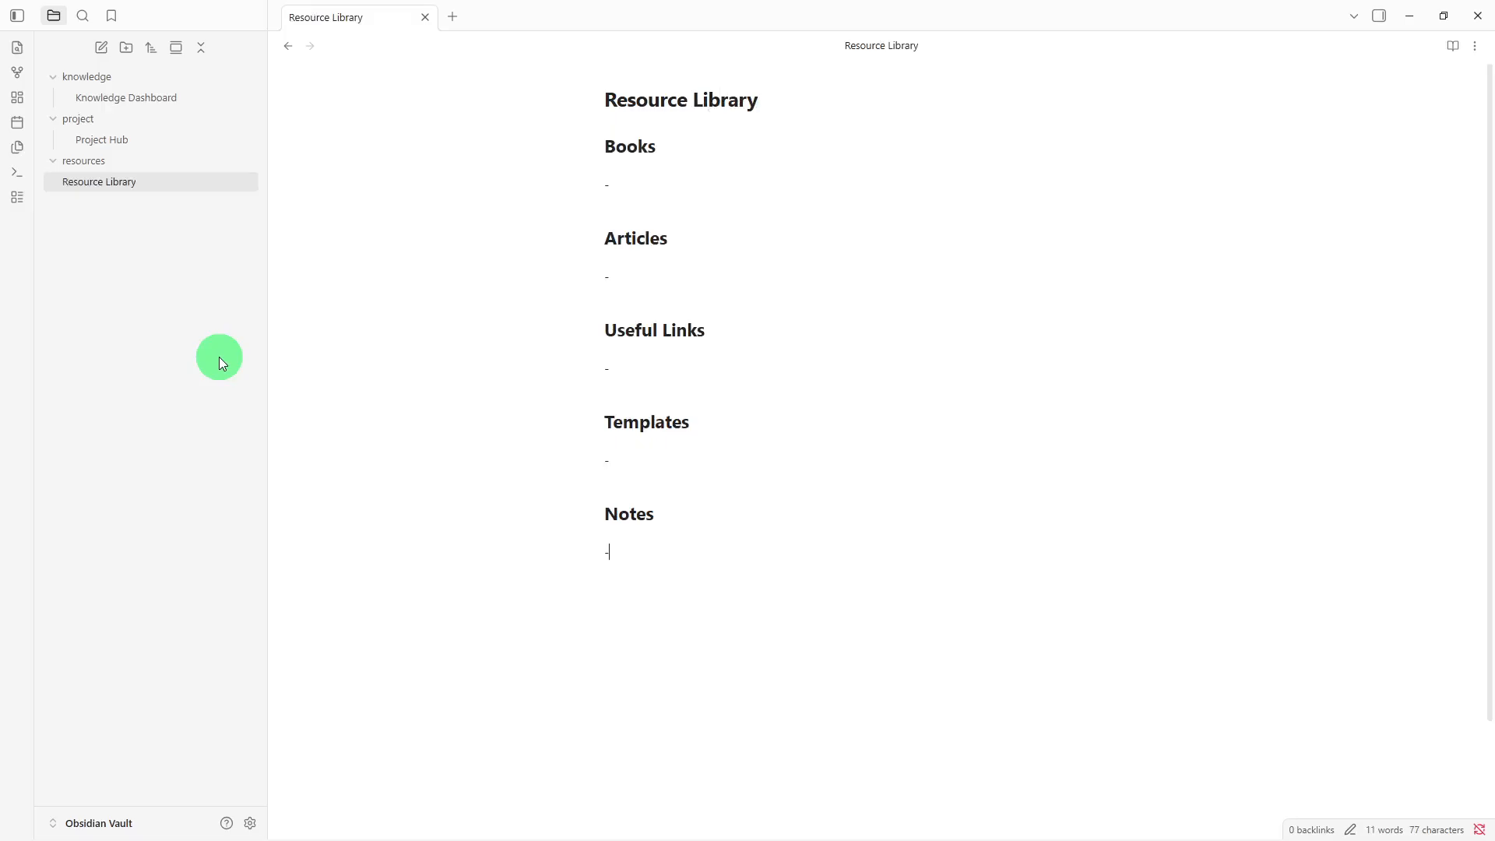
left_click_drag(141, 190, 149, 166)
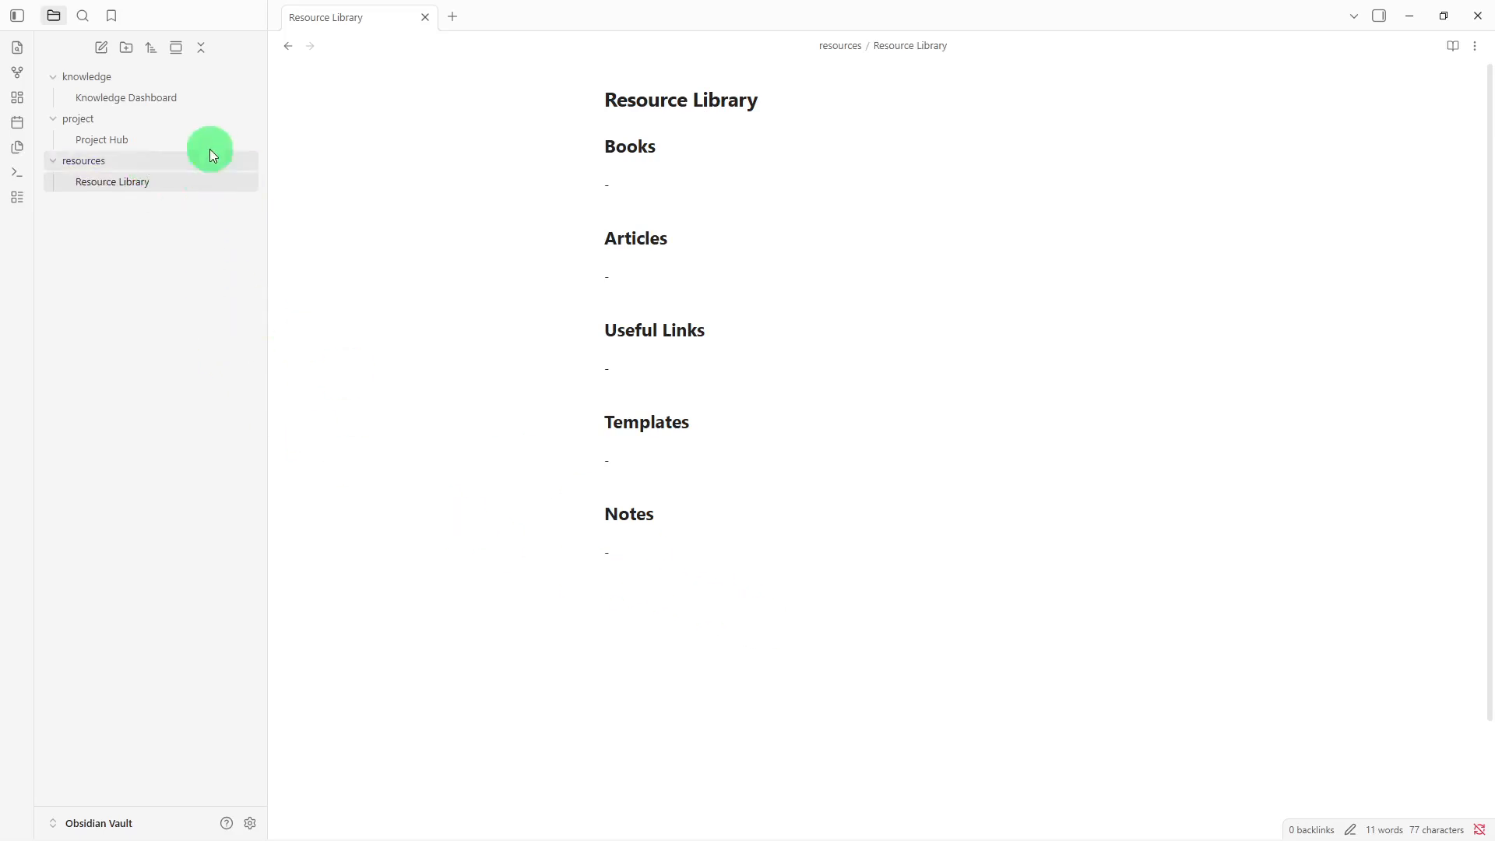
Open the Knowledge Dashboard note and add an internal link to Project Hub below its Notes section.
left_click(211, 104)
left_click(781, 645)
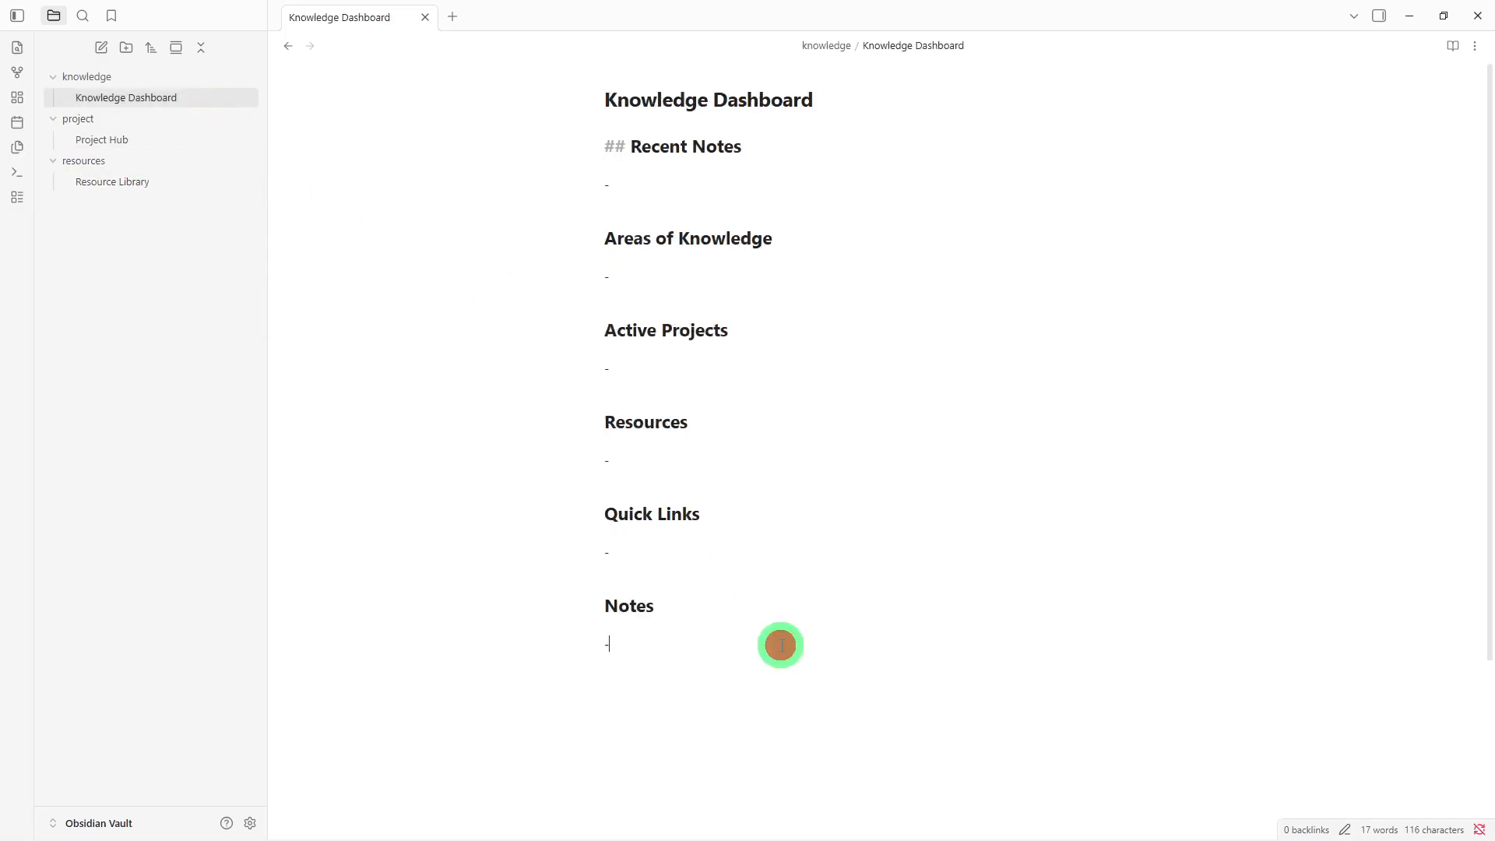
key("Return")
key("Return")
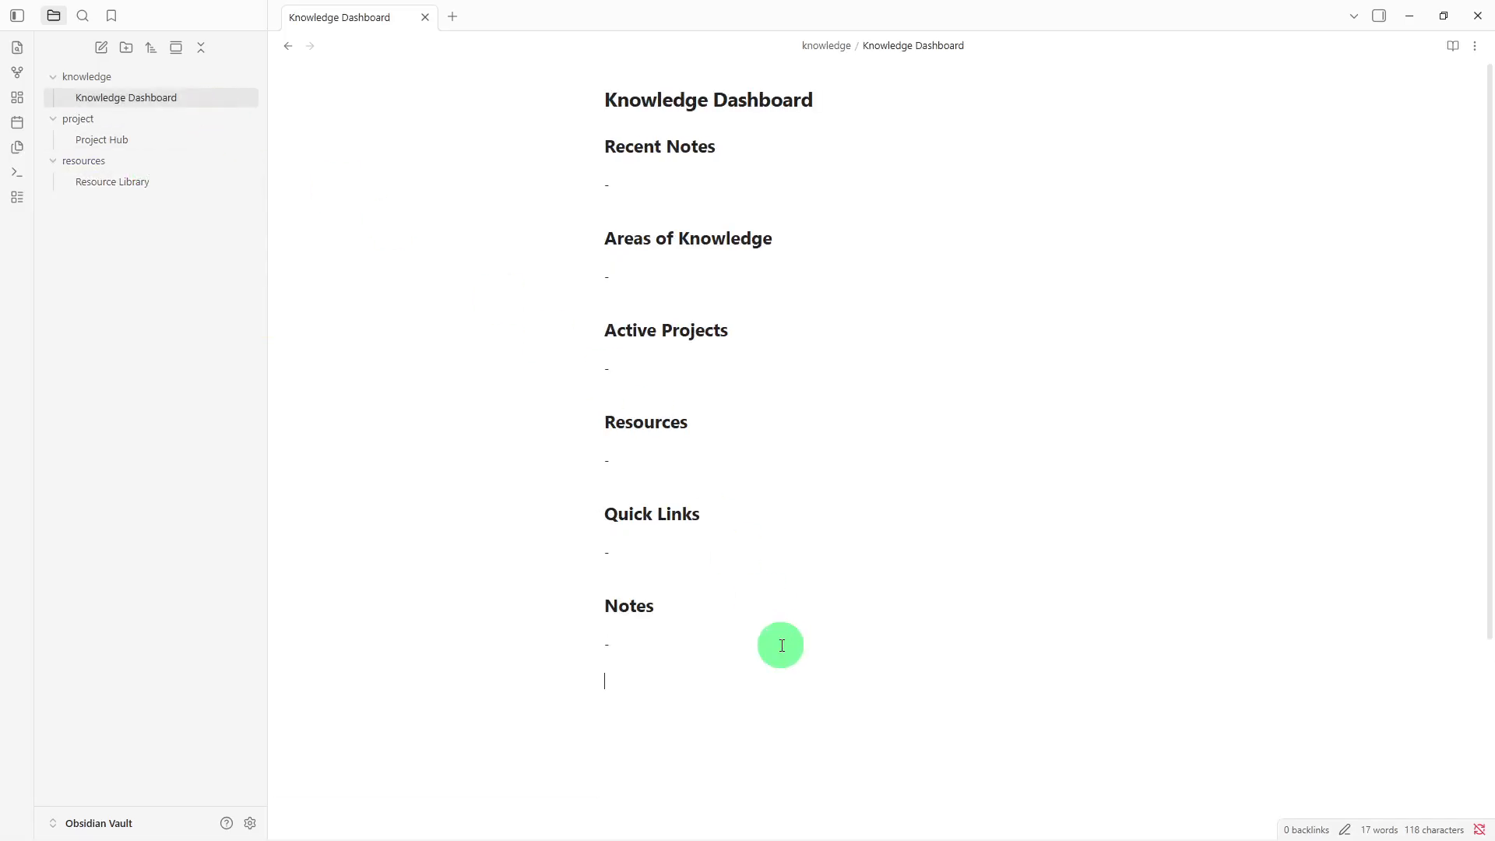
type("[[")
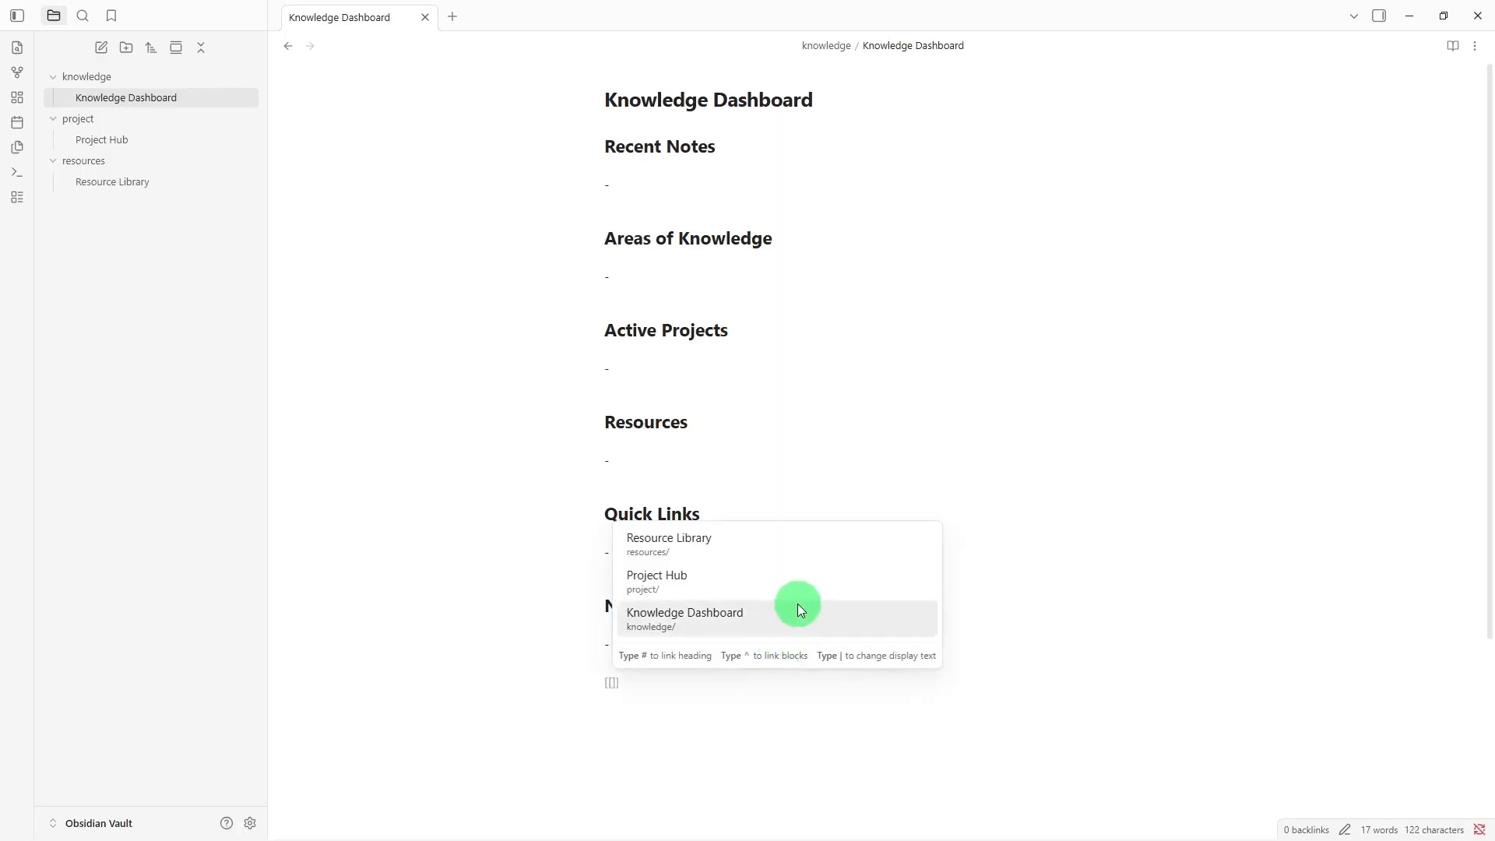
left_click(804, 585)
key("Return")
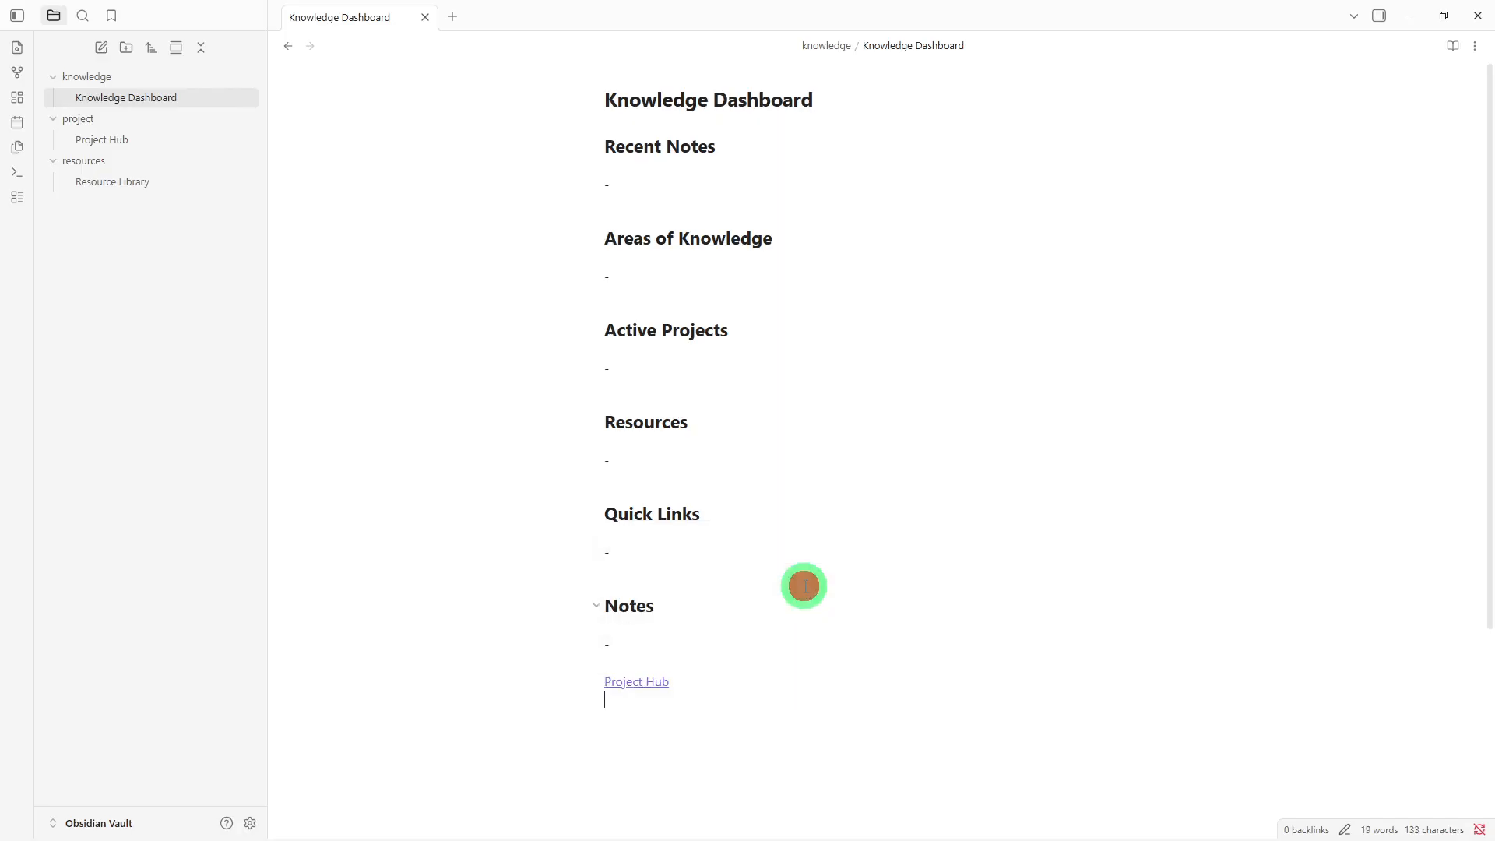
Follow the link to Project Hub and add an internal link to Resource Library below its Related Resources section.
left_click(644, 682)
left_click(683, 702)
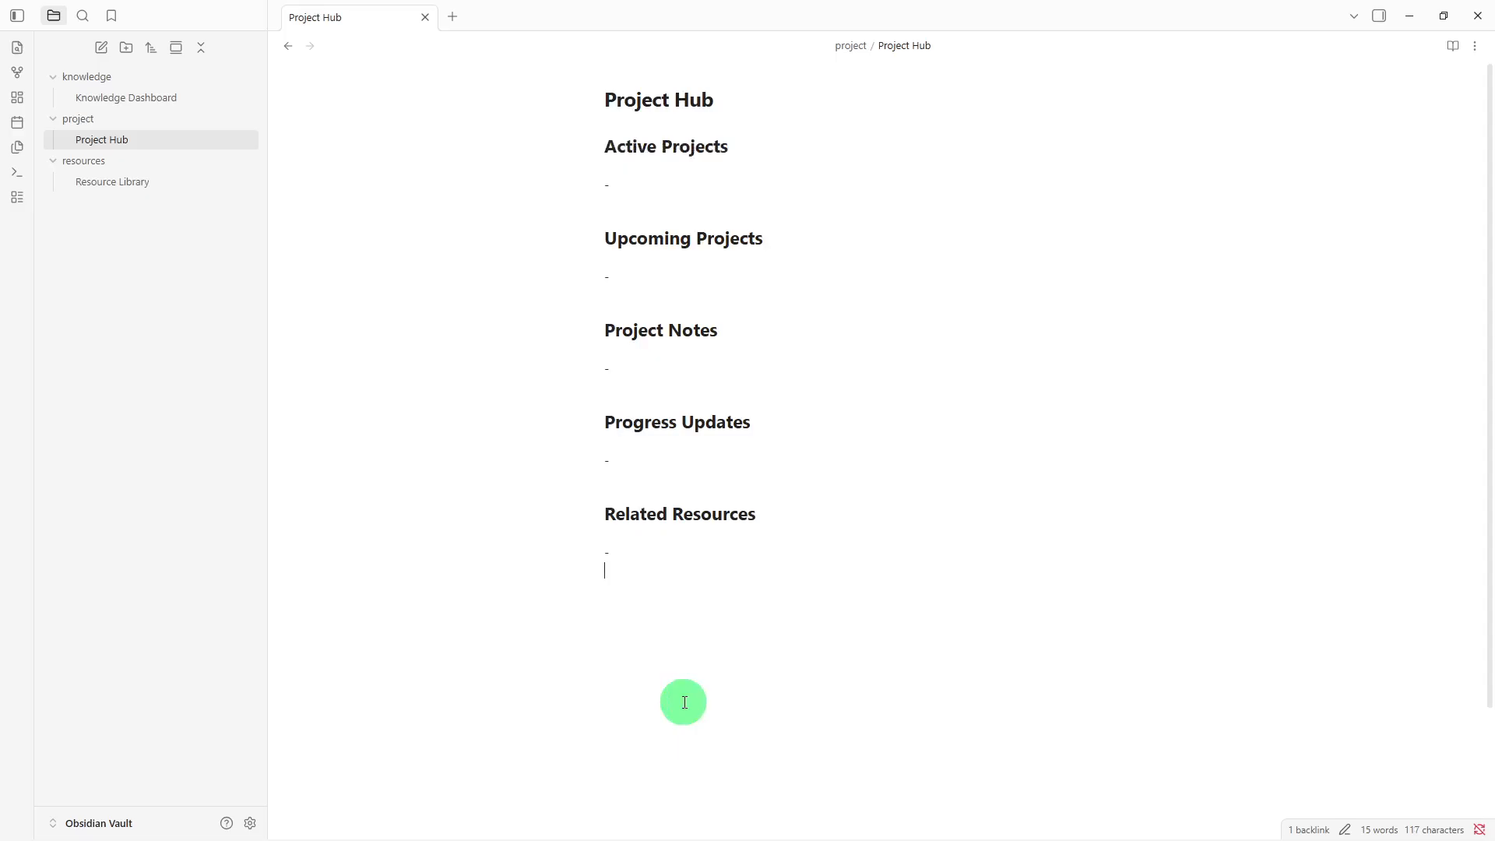
left_click(684, 702)
type("[[")
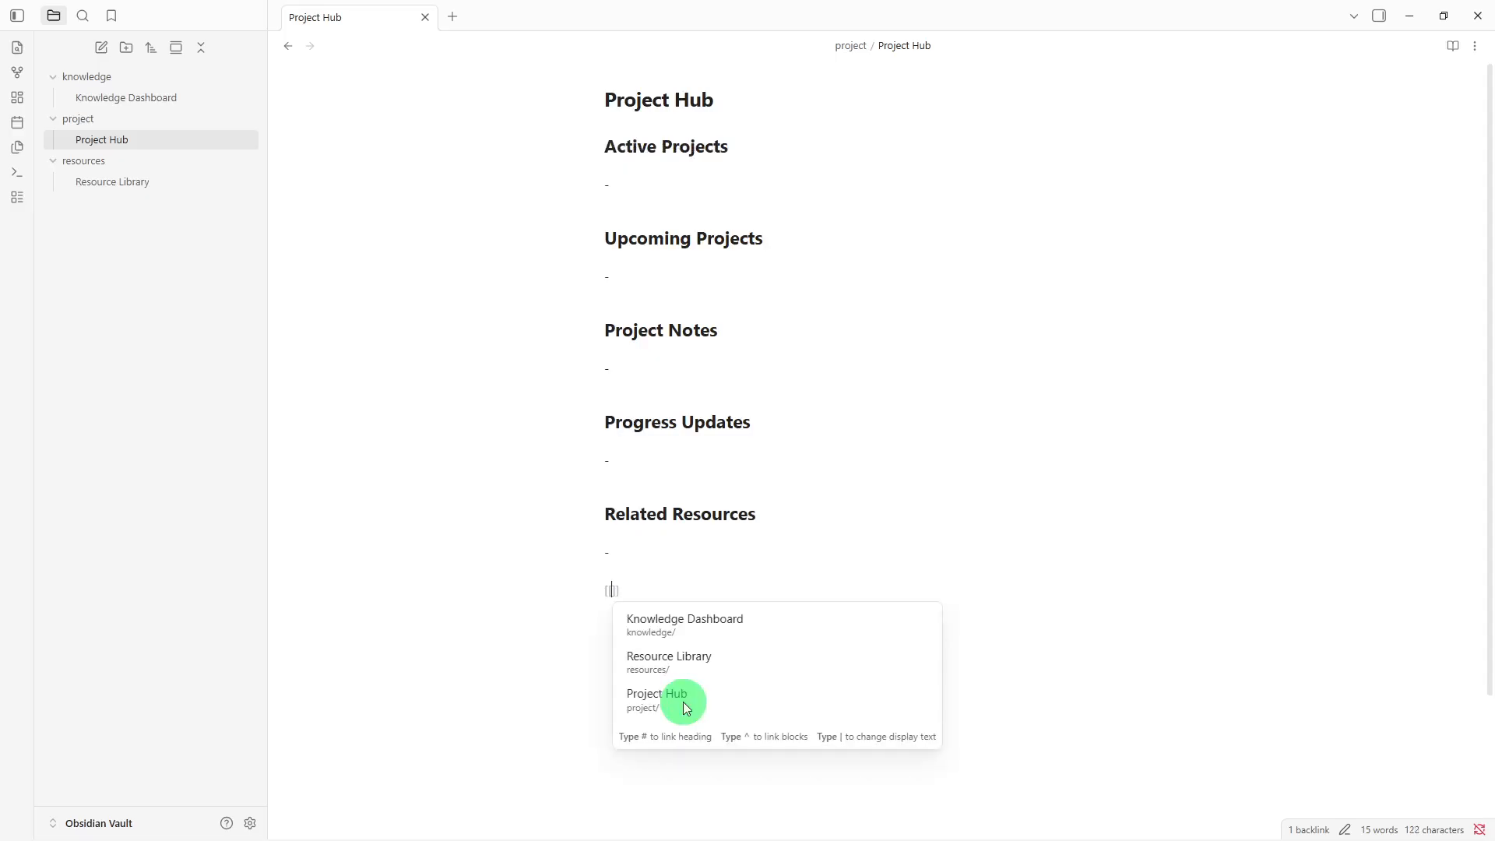
left_click(708, 670)
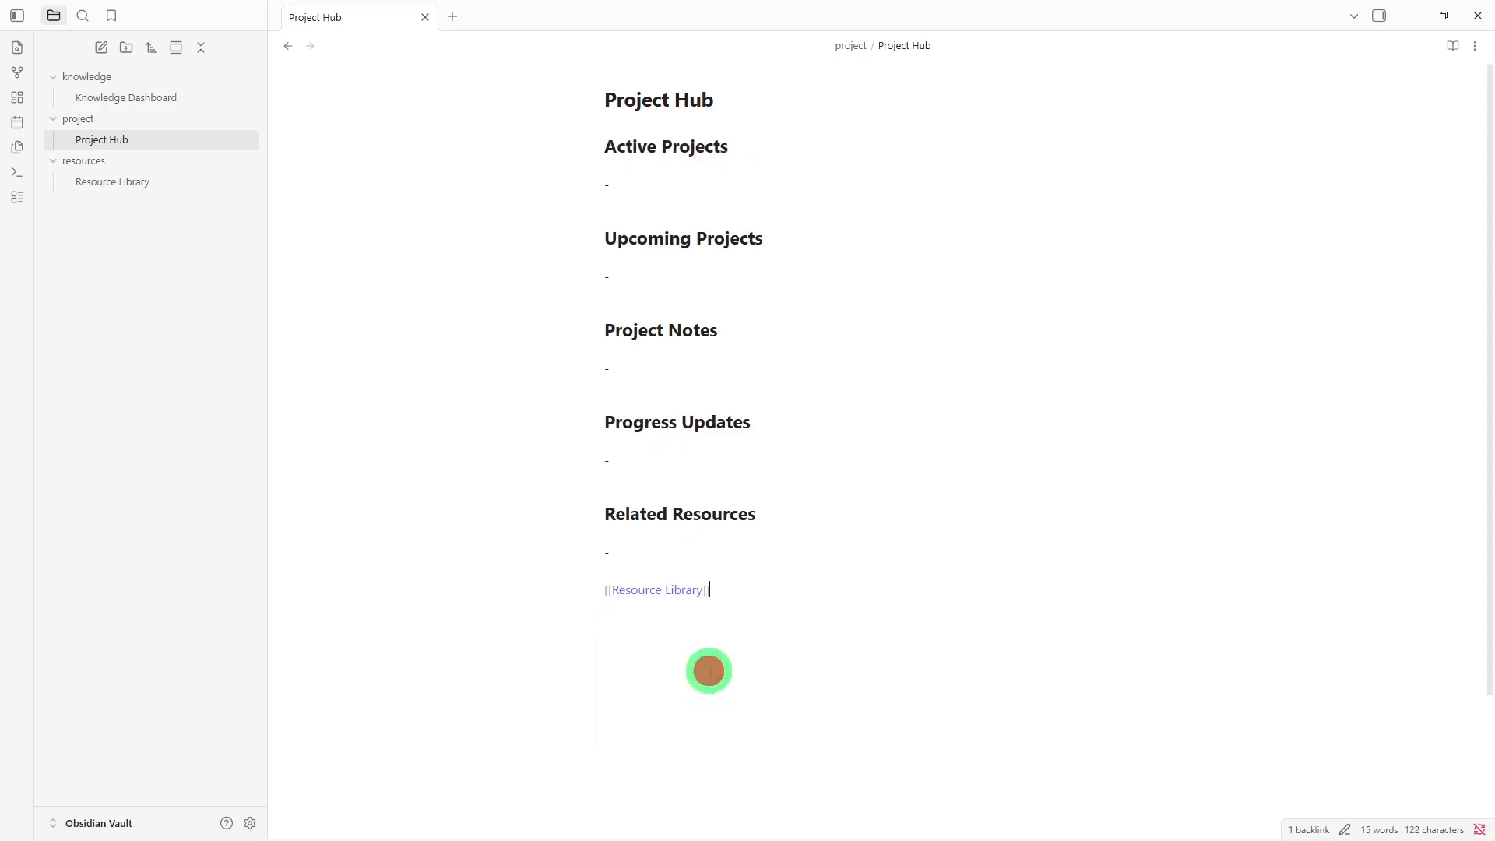
Follow the link from Project Hub to Resource Library and add an internal link to Knowledge Dashboard below its Notes section.
key("Return")
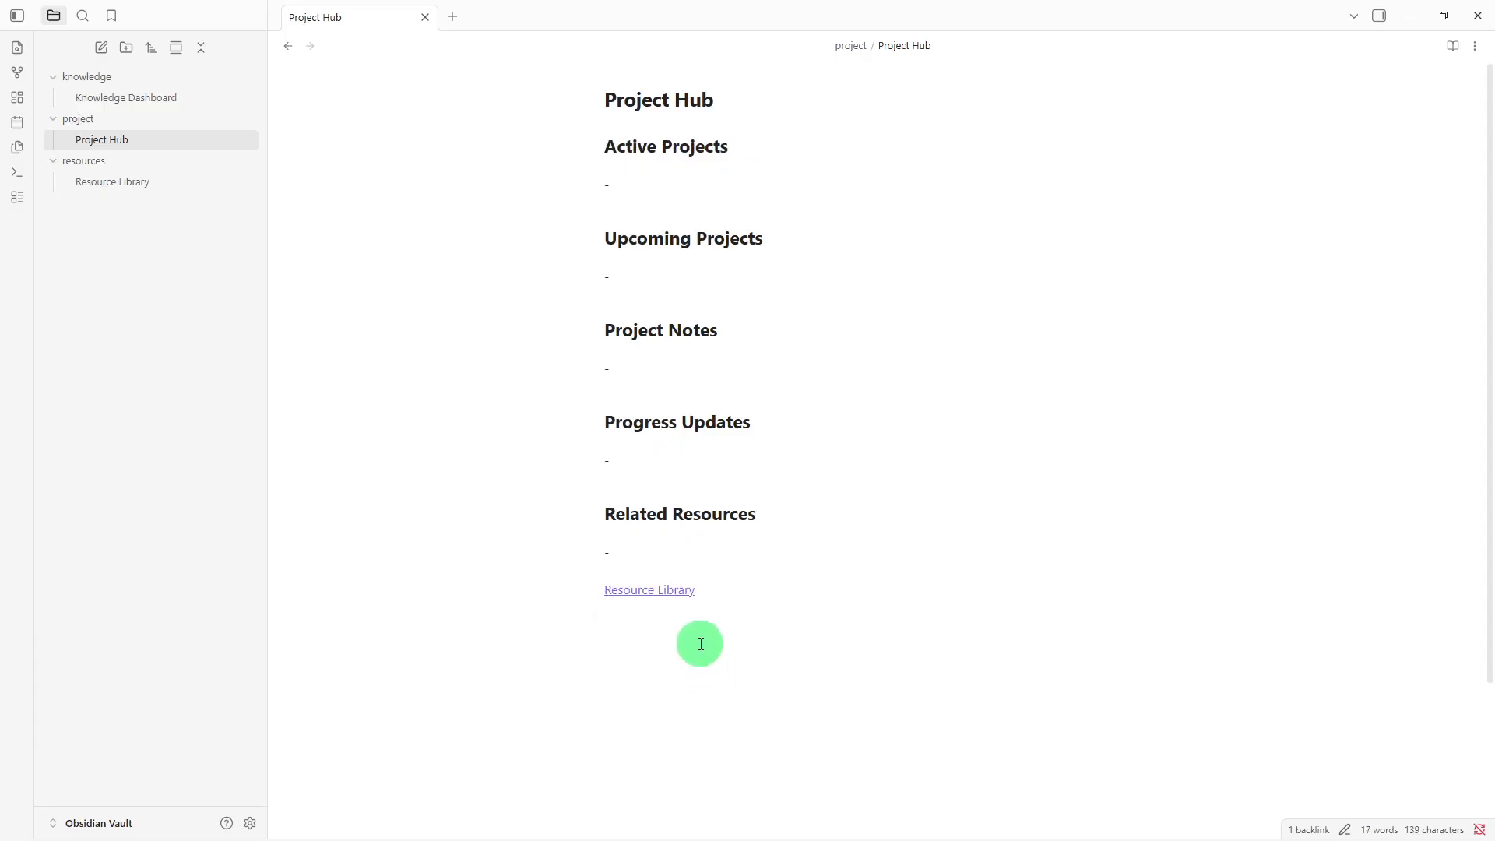
left_click(684, 595)
left_click(698, 667)
key("Return")
key("Return")
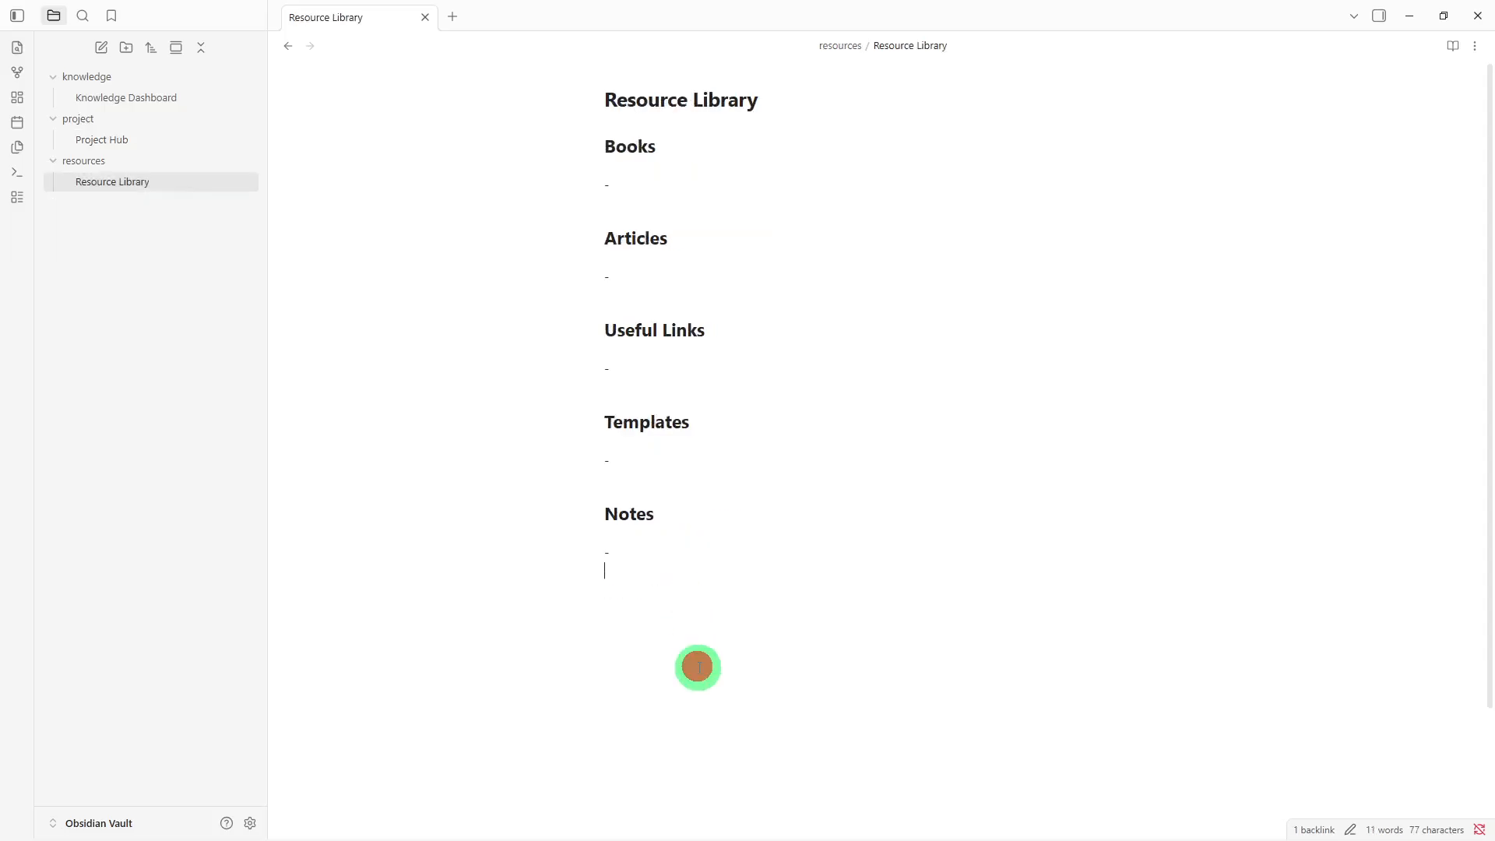
type("[[")
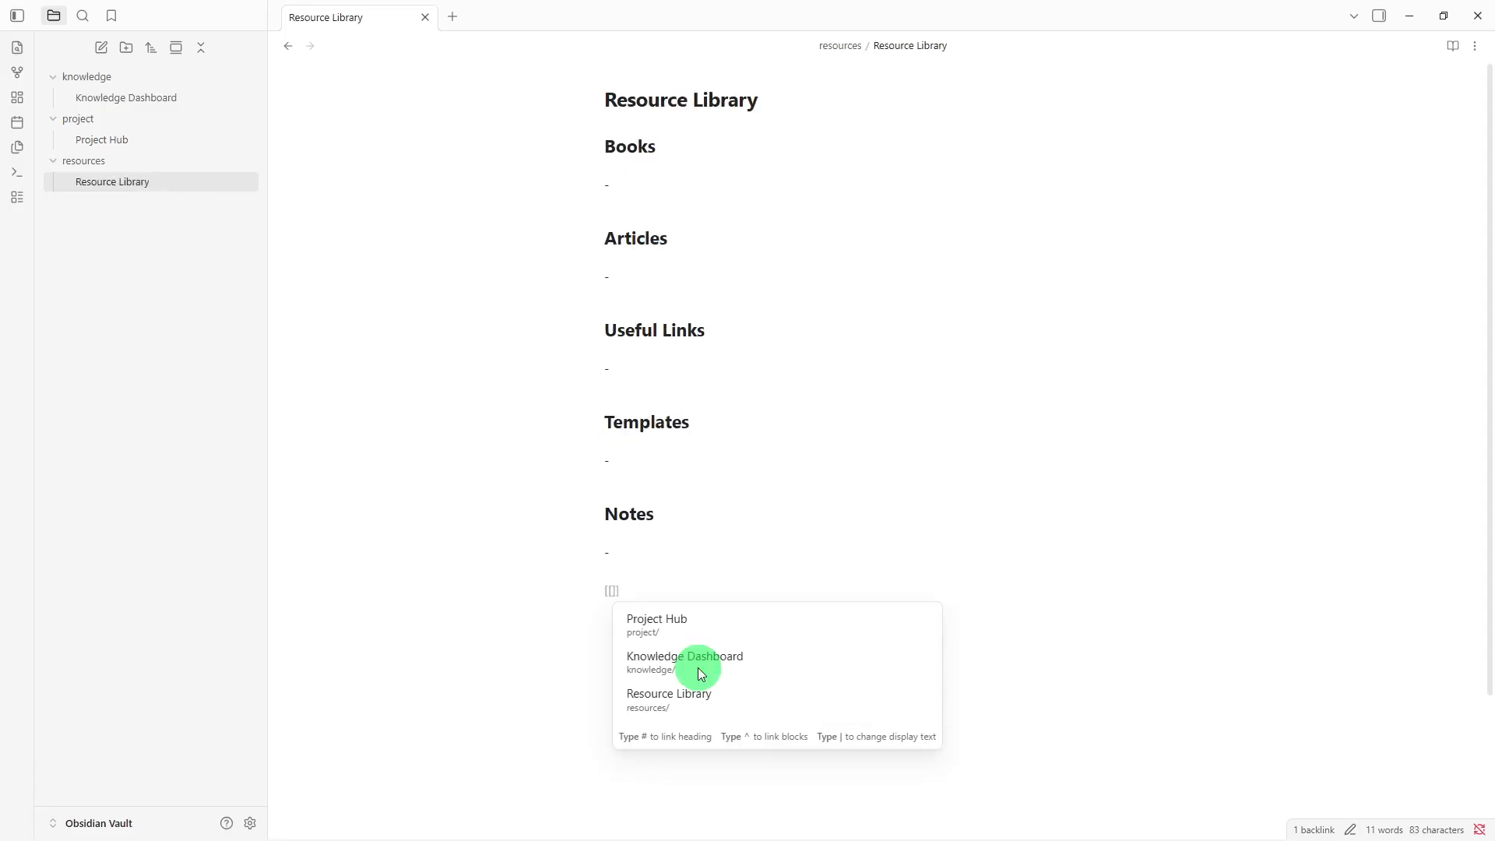
left_click(700, 671)
left_click(819, 589)
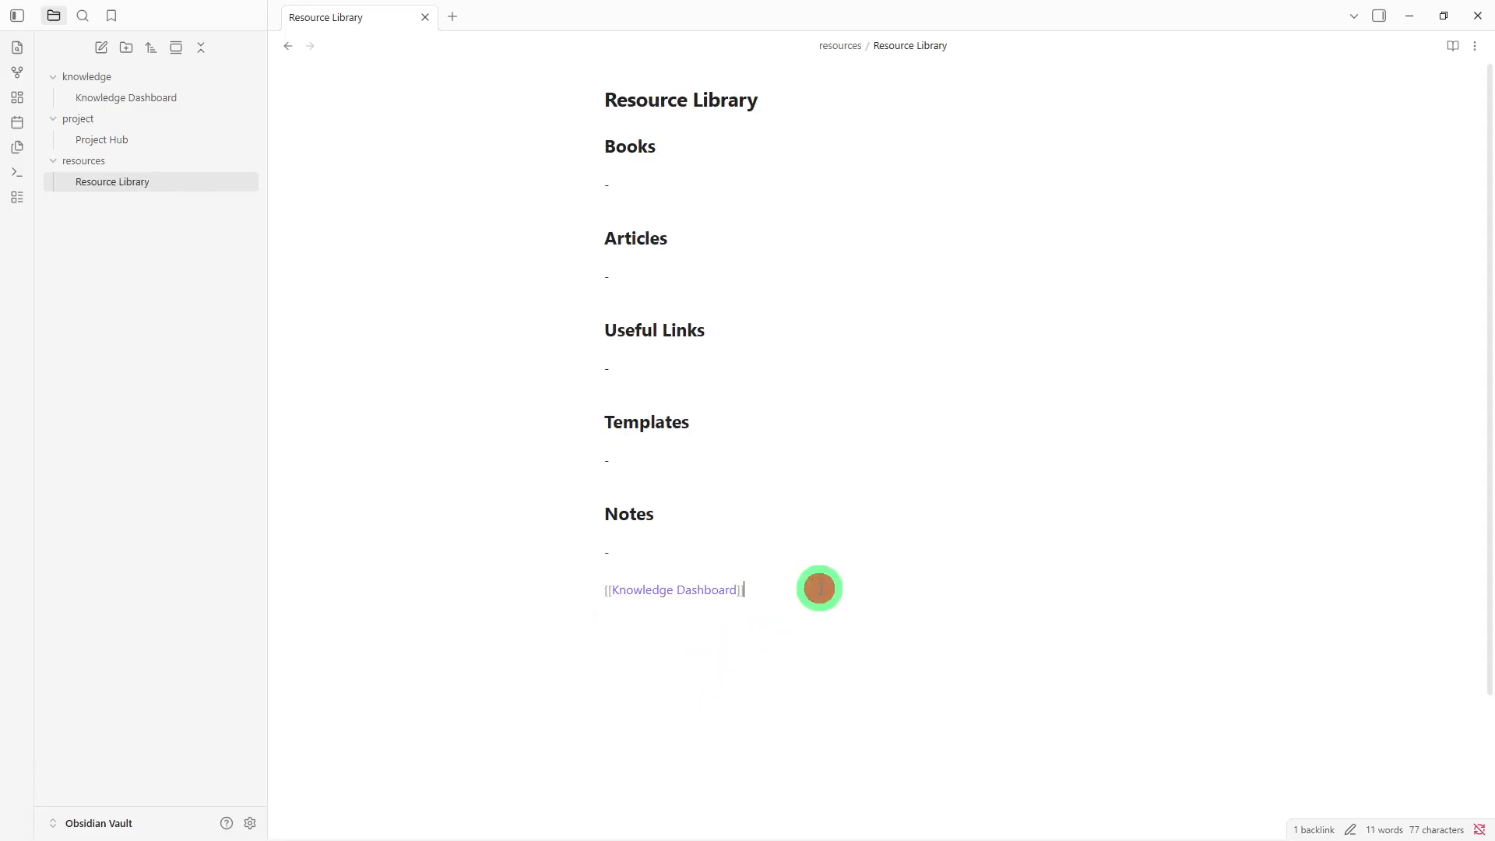
key("Return")
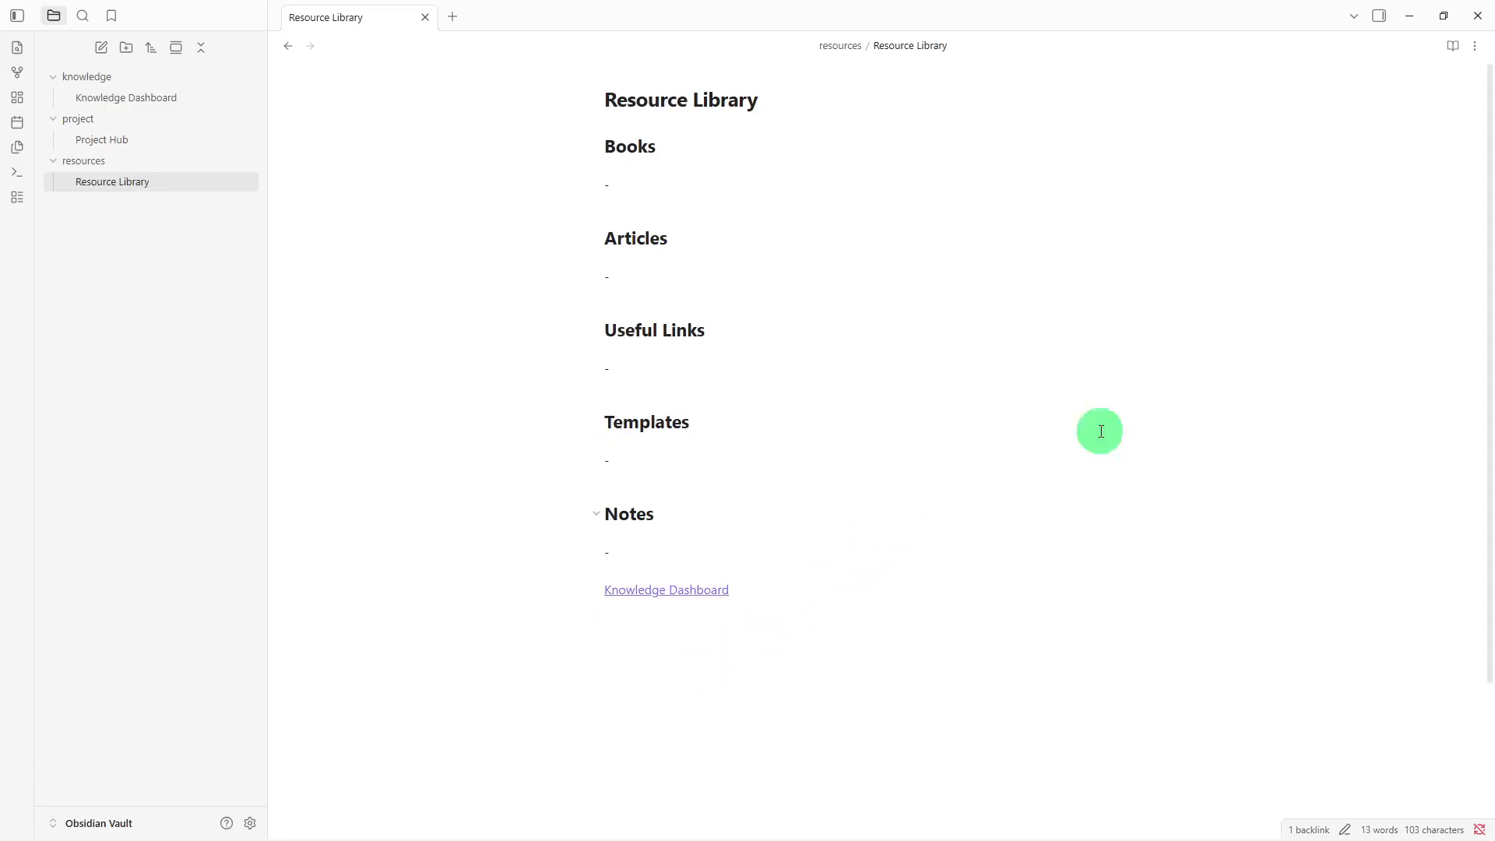
Add a tags file property to the Resource Library note with the tag library.
left_click(1475, 46)
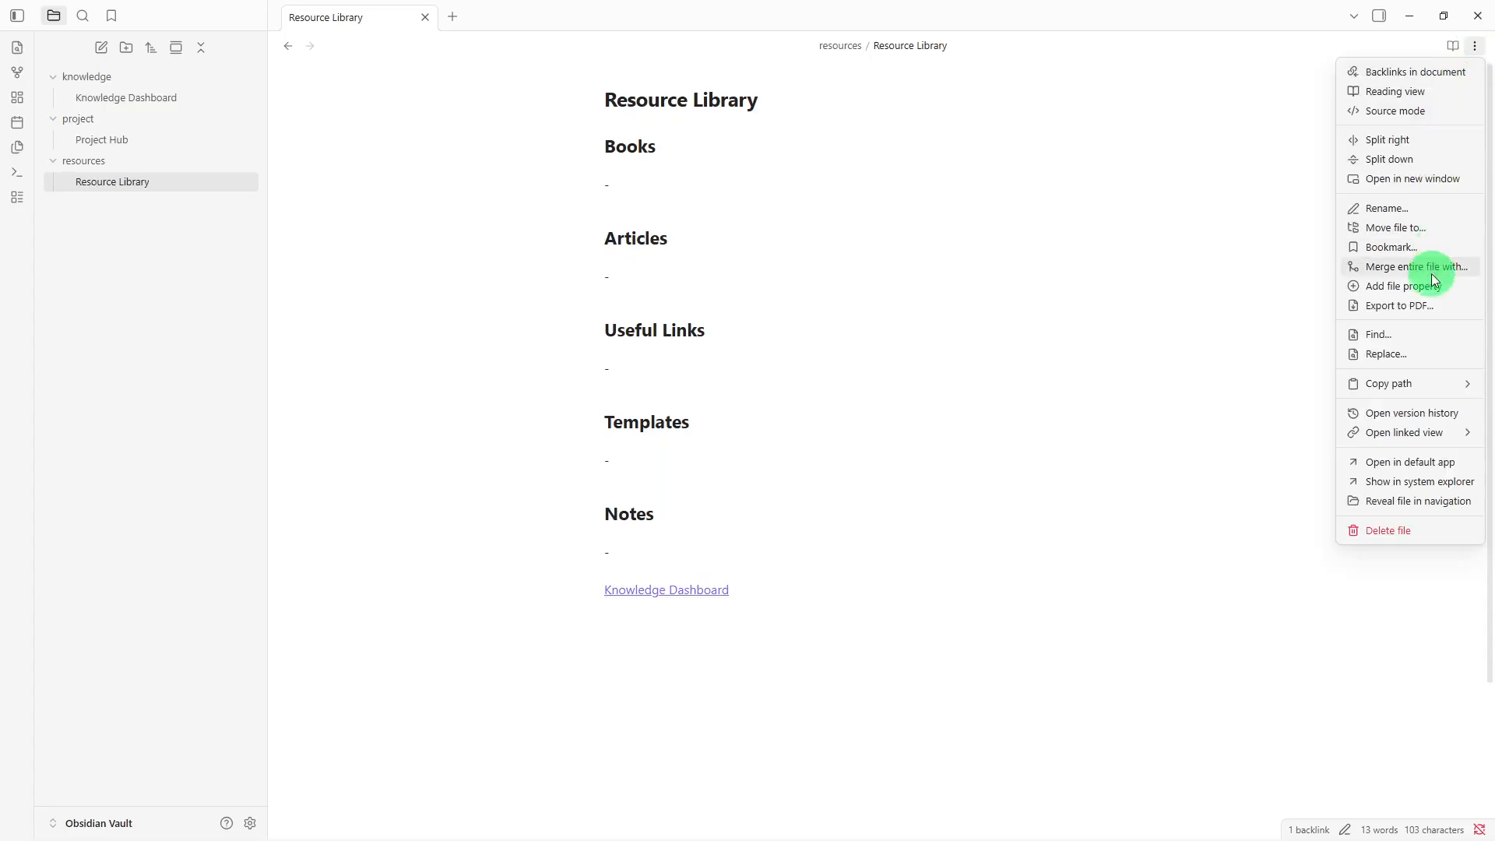
left_click(1428, 285)
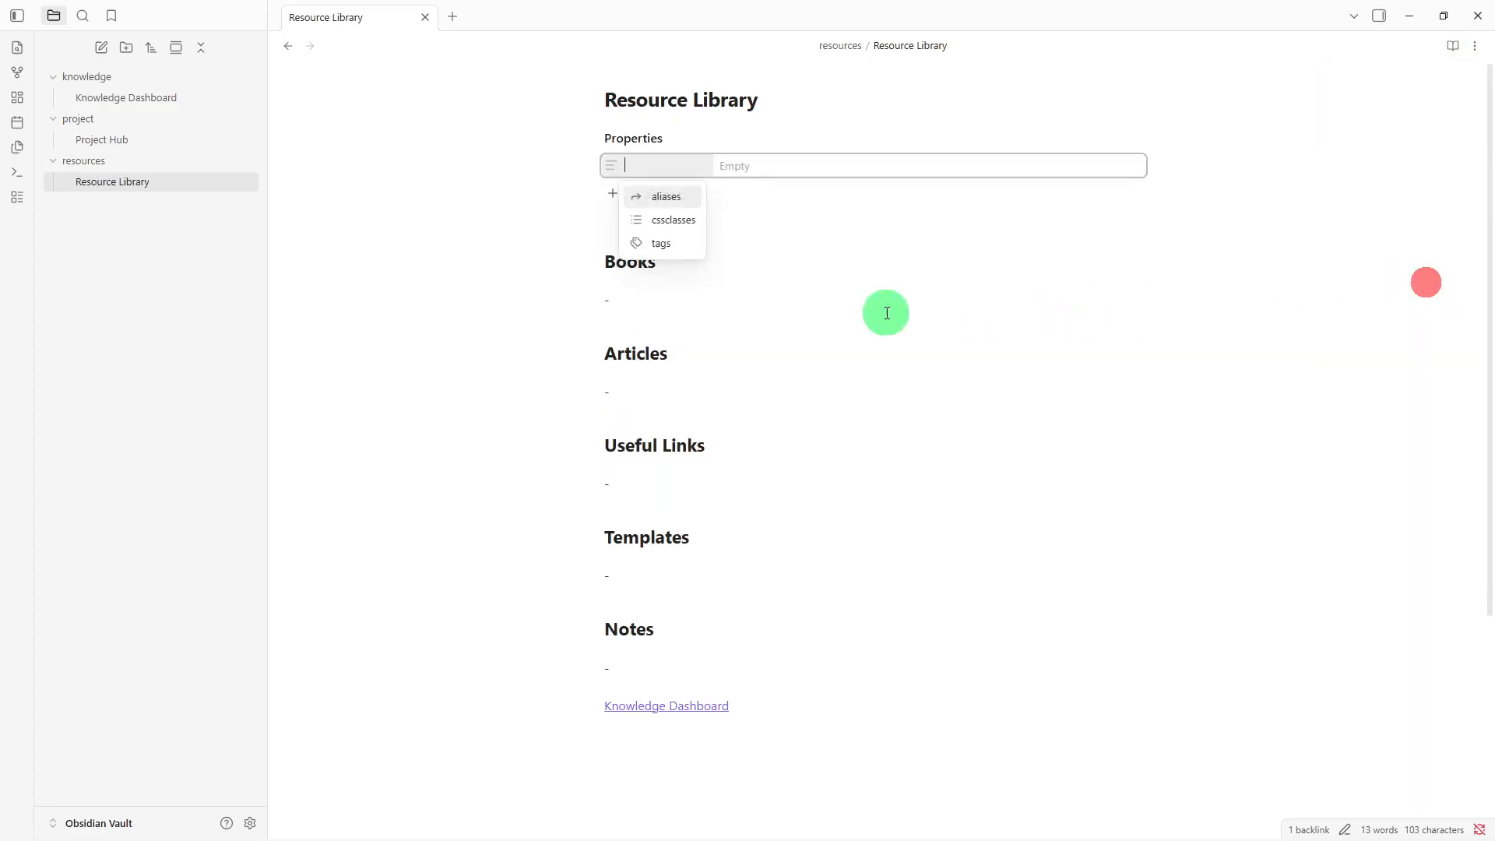
left_click(666, 243)
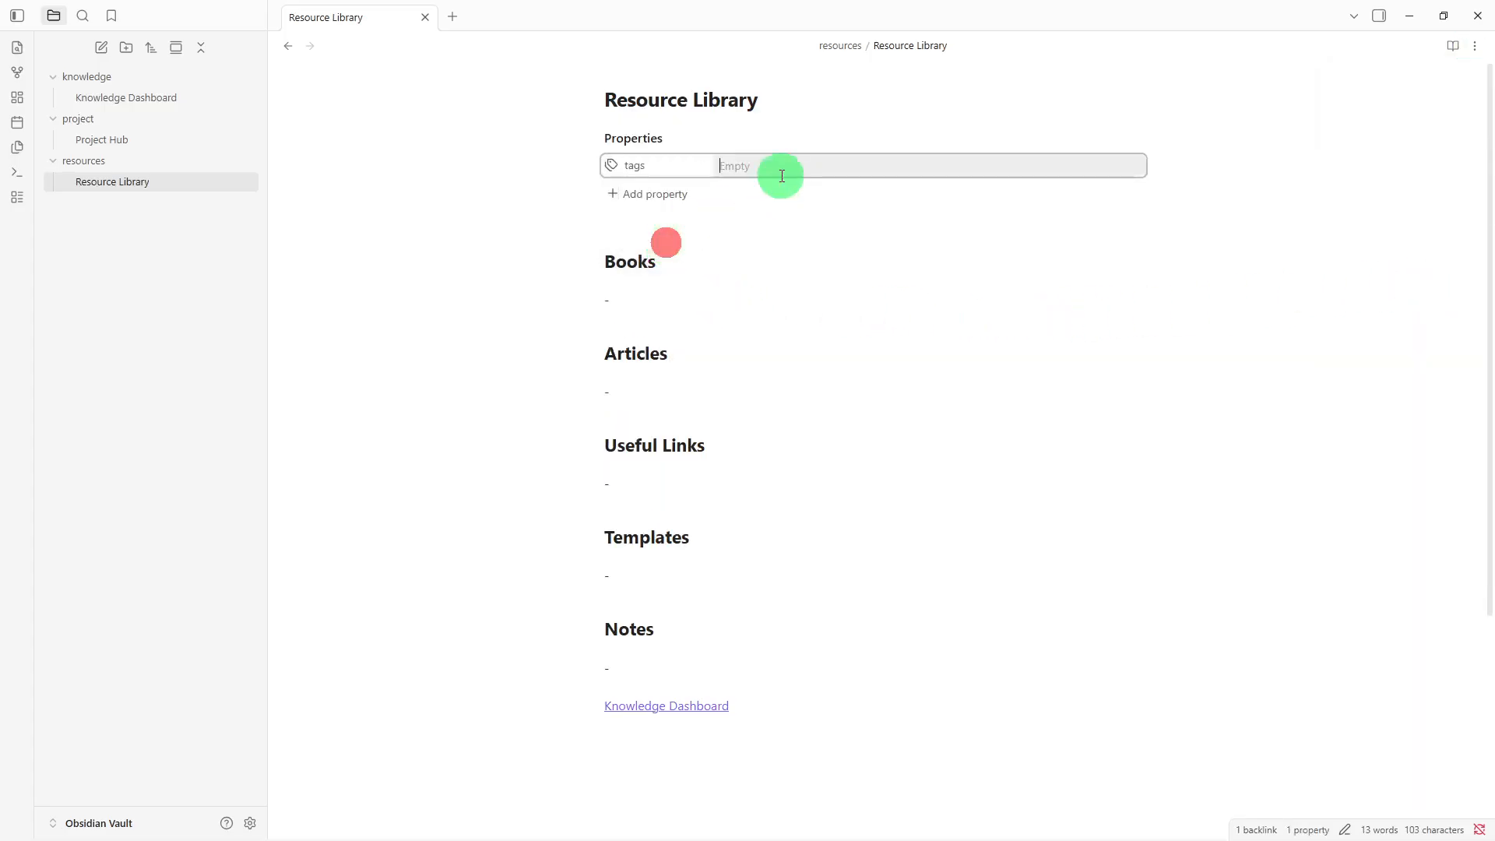
type("library")
key("Return")
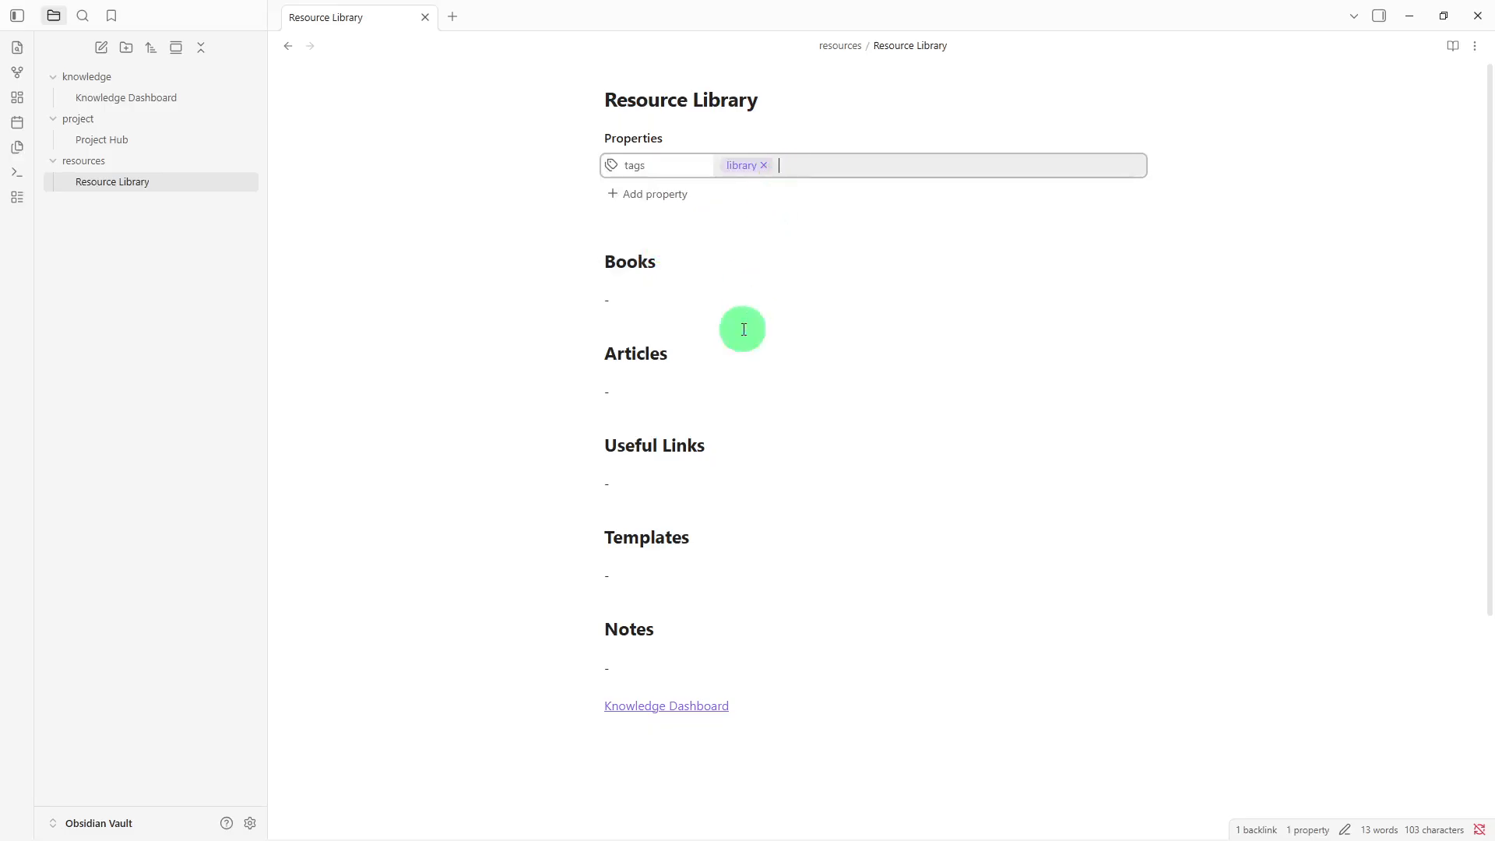
left_click(780, 714)
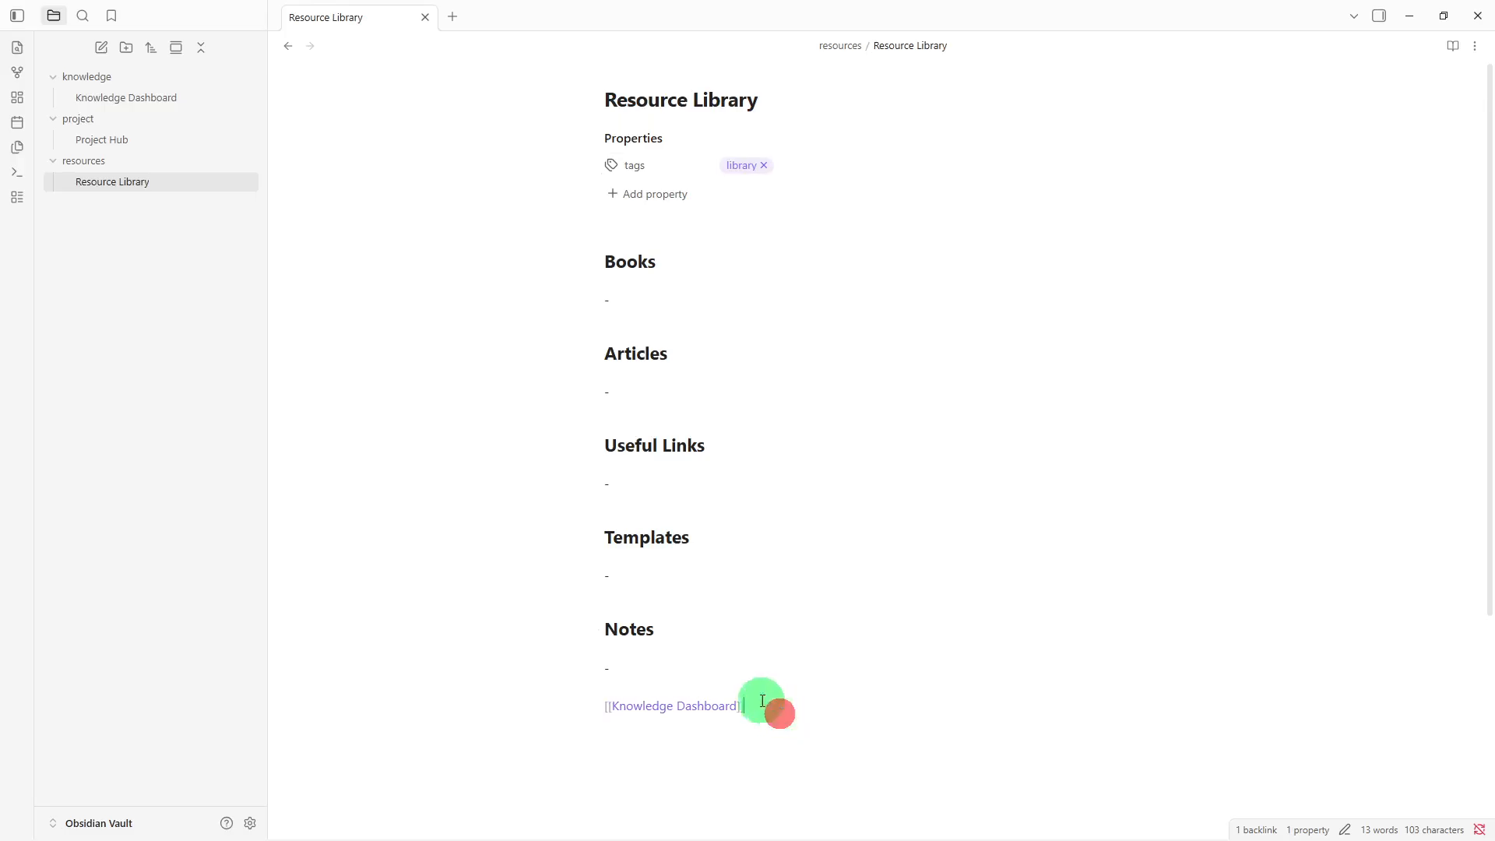
Insert the inline tags #books, #articles and #links on the line above the Knowledge Dashboard link.
left_click(707, 685)
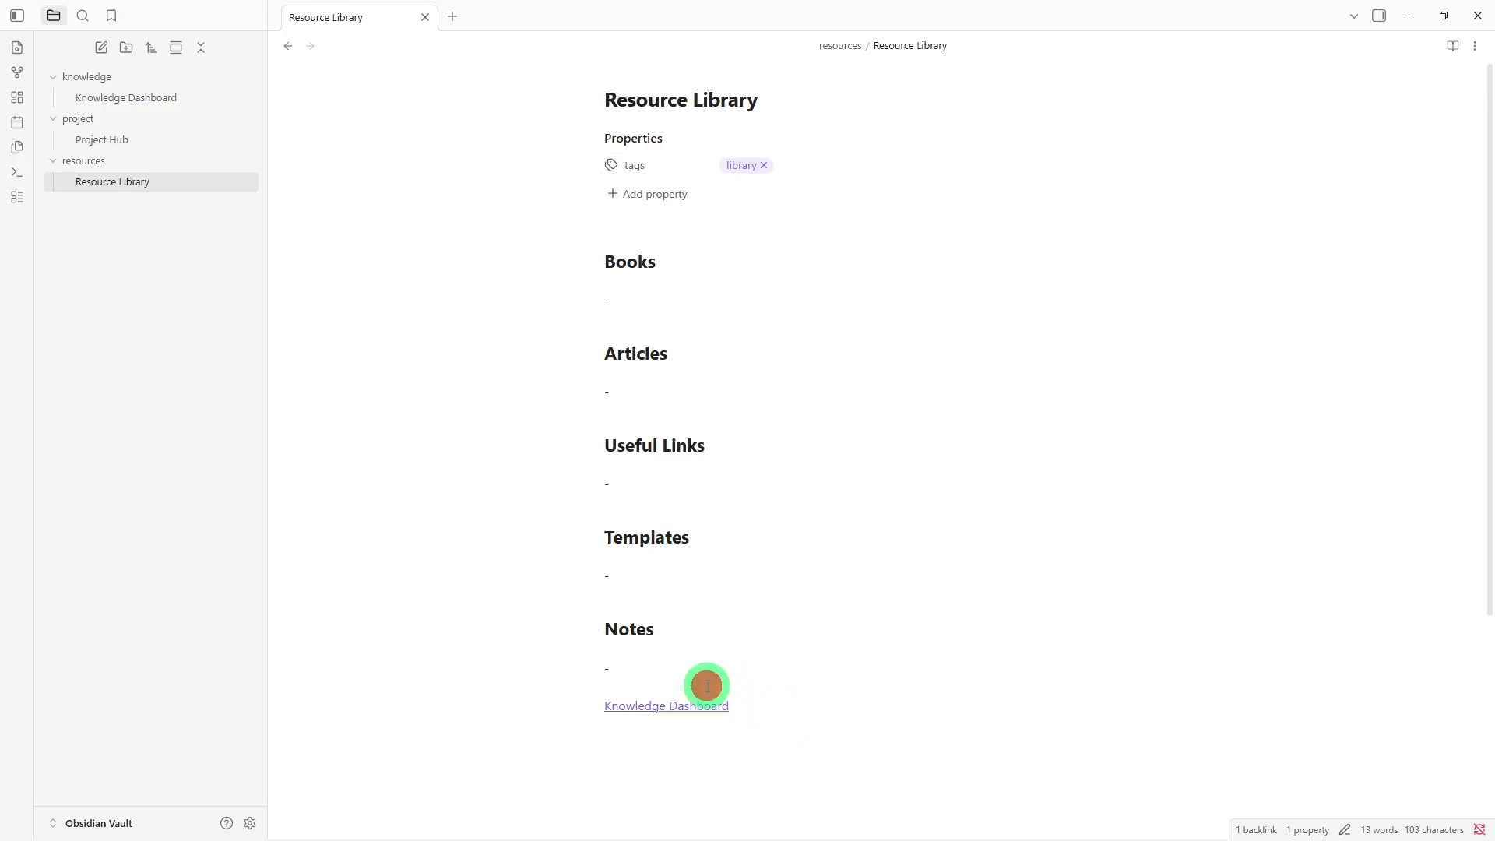
type("#")
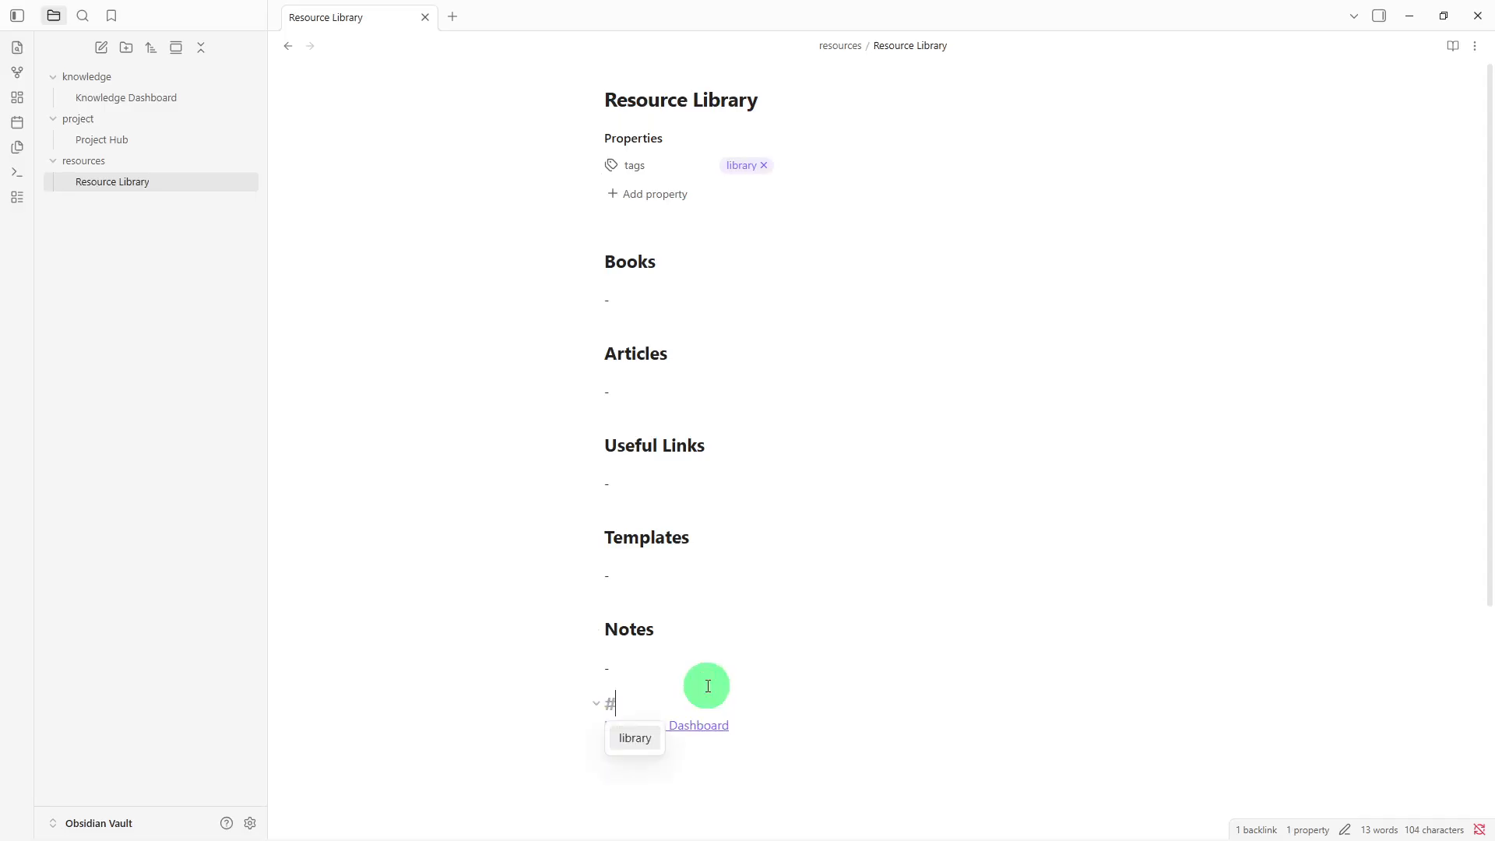
type("books")
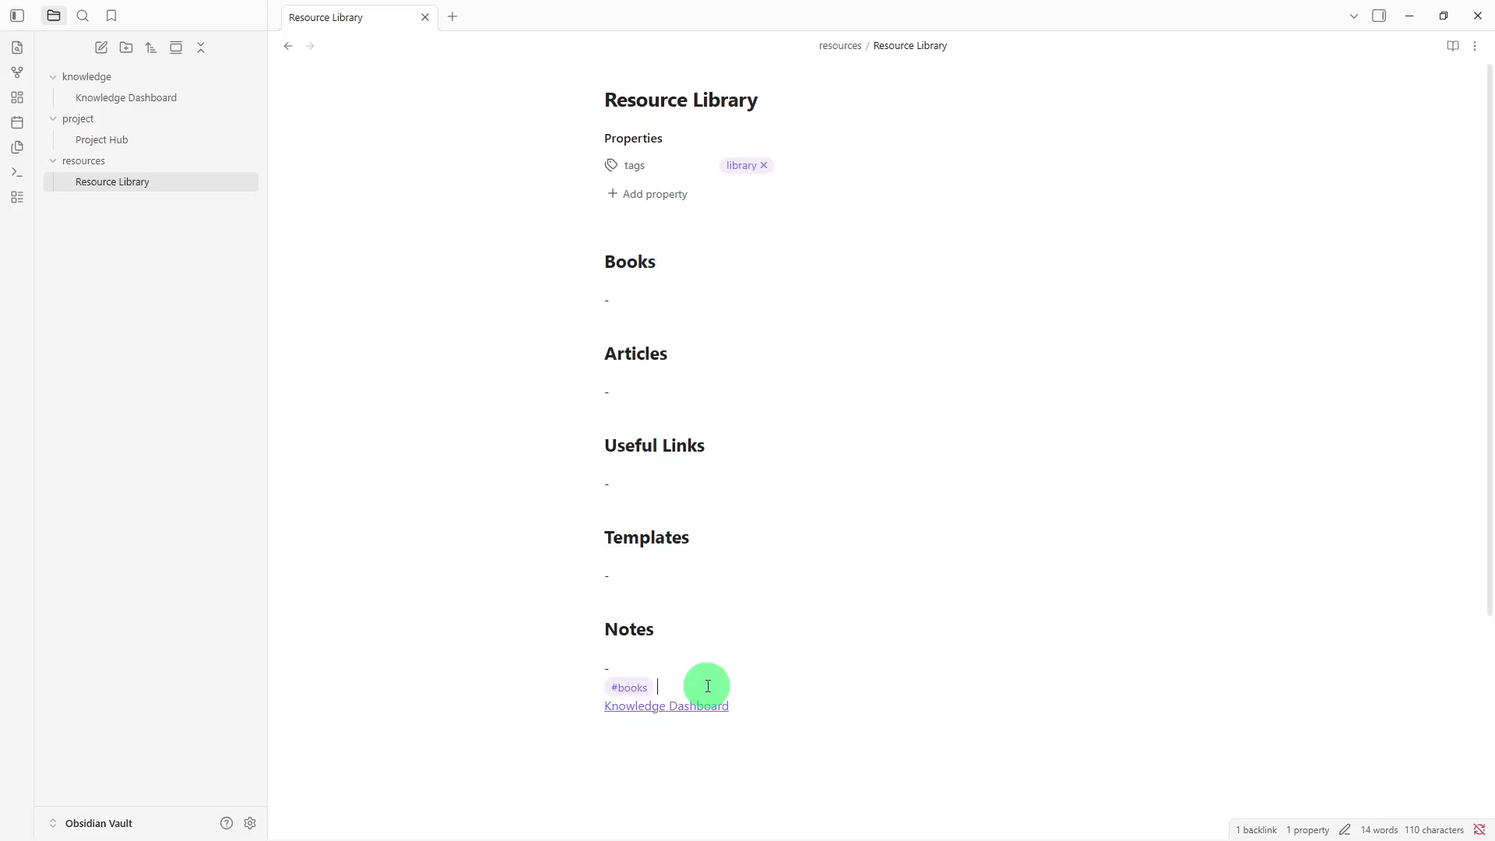
type(" #art")
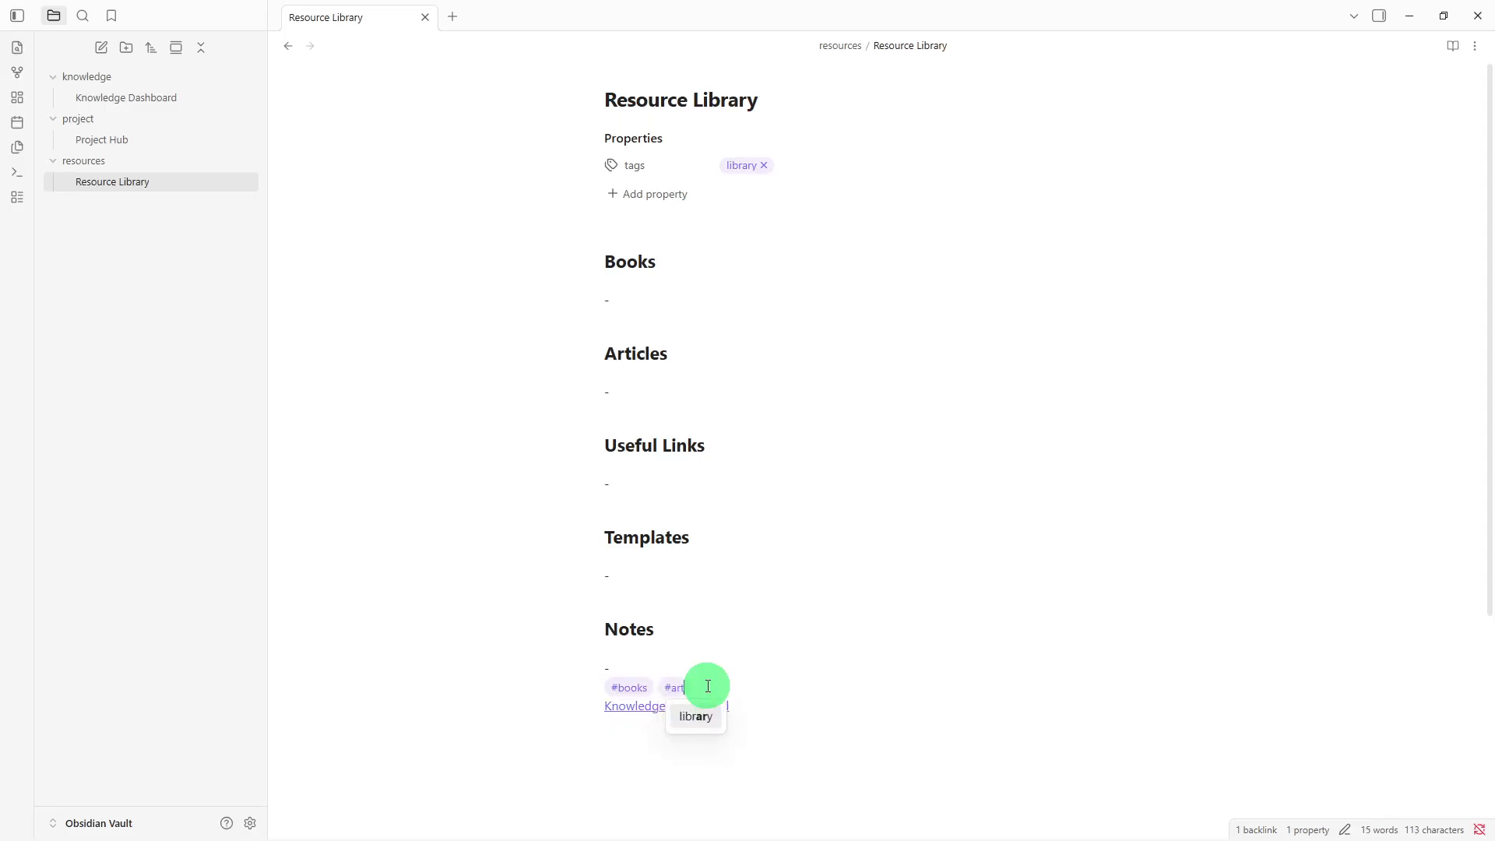
type("icles")
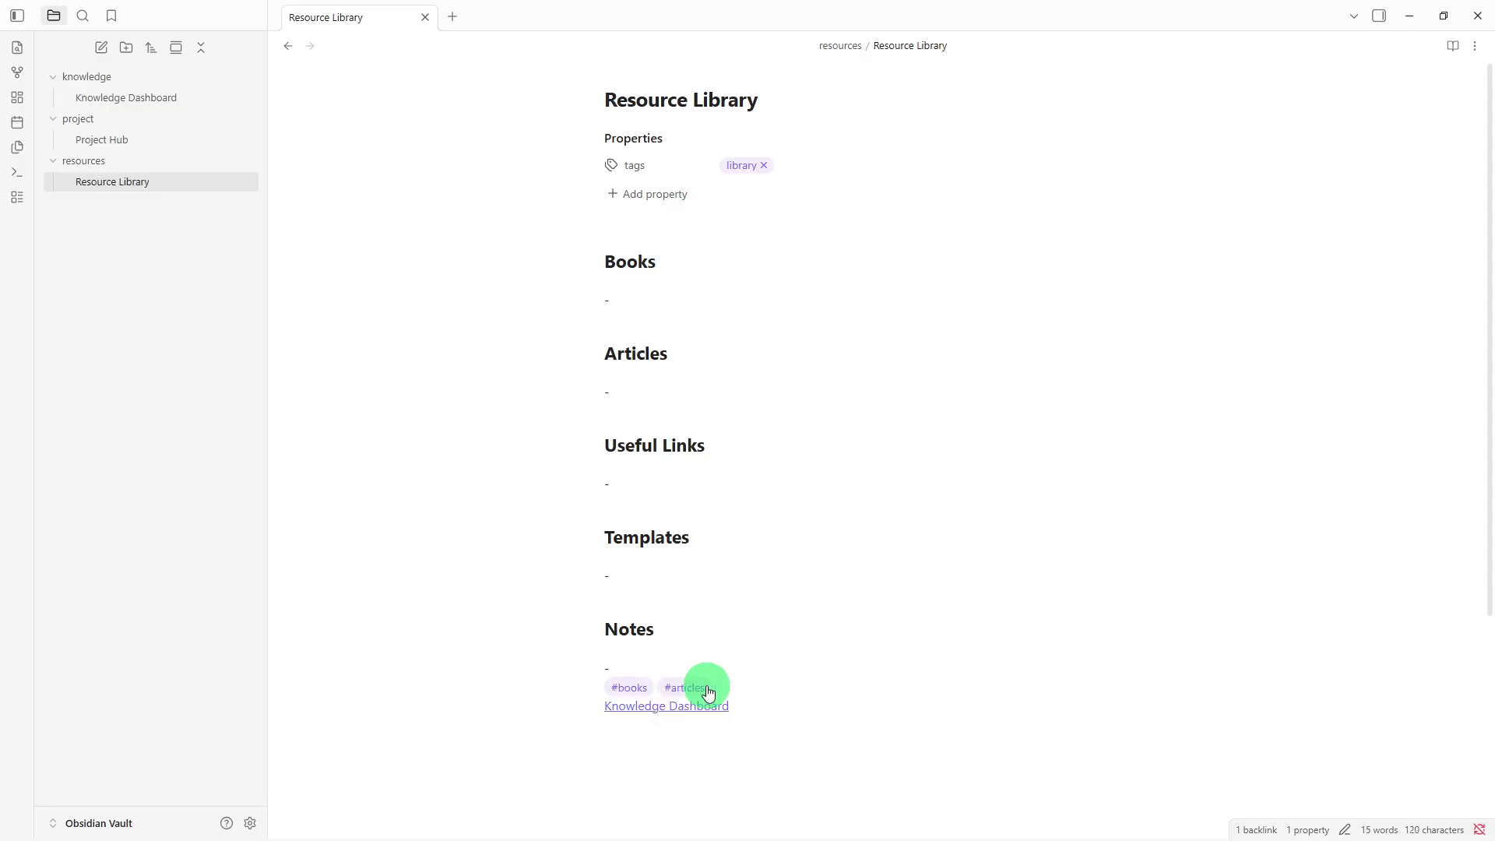
type(" #")
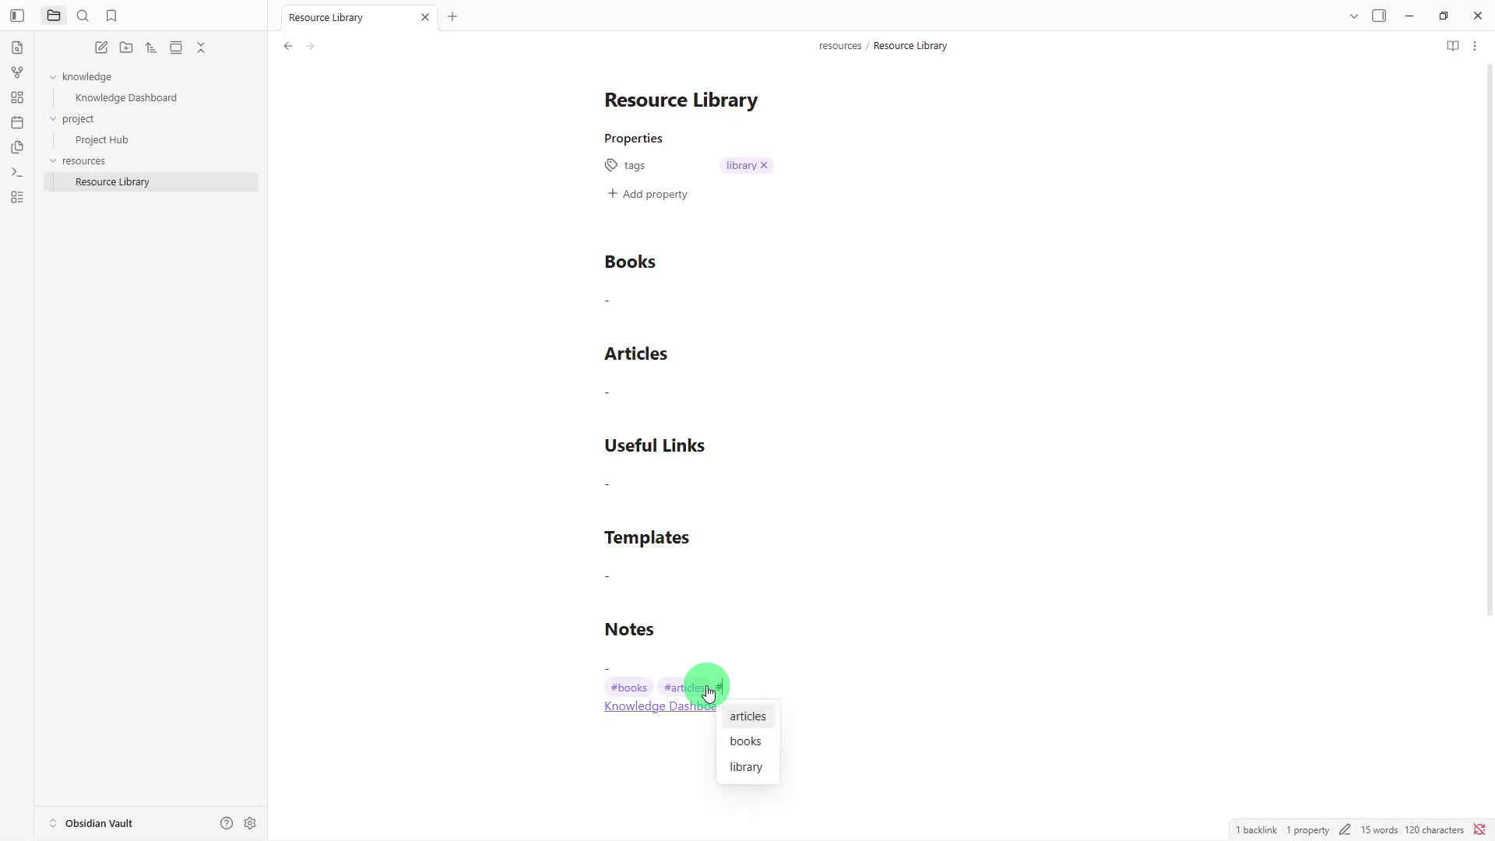
type("links")
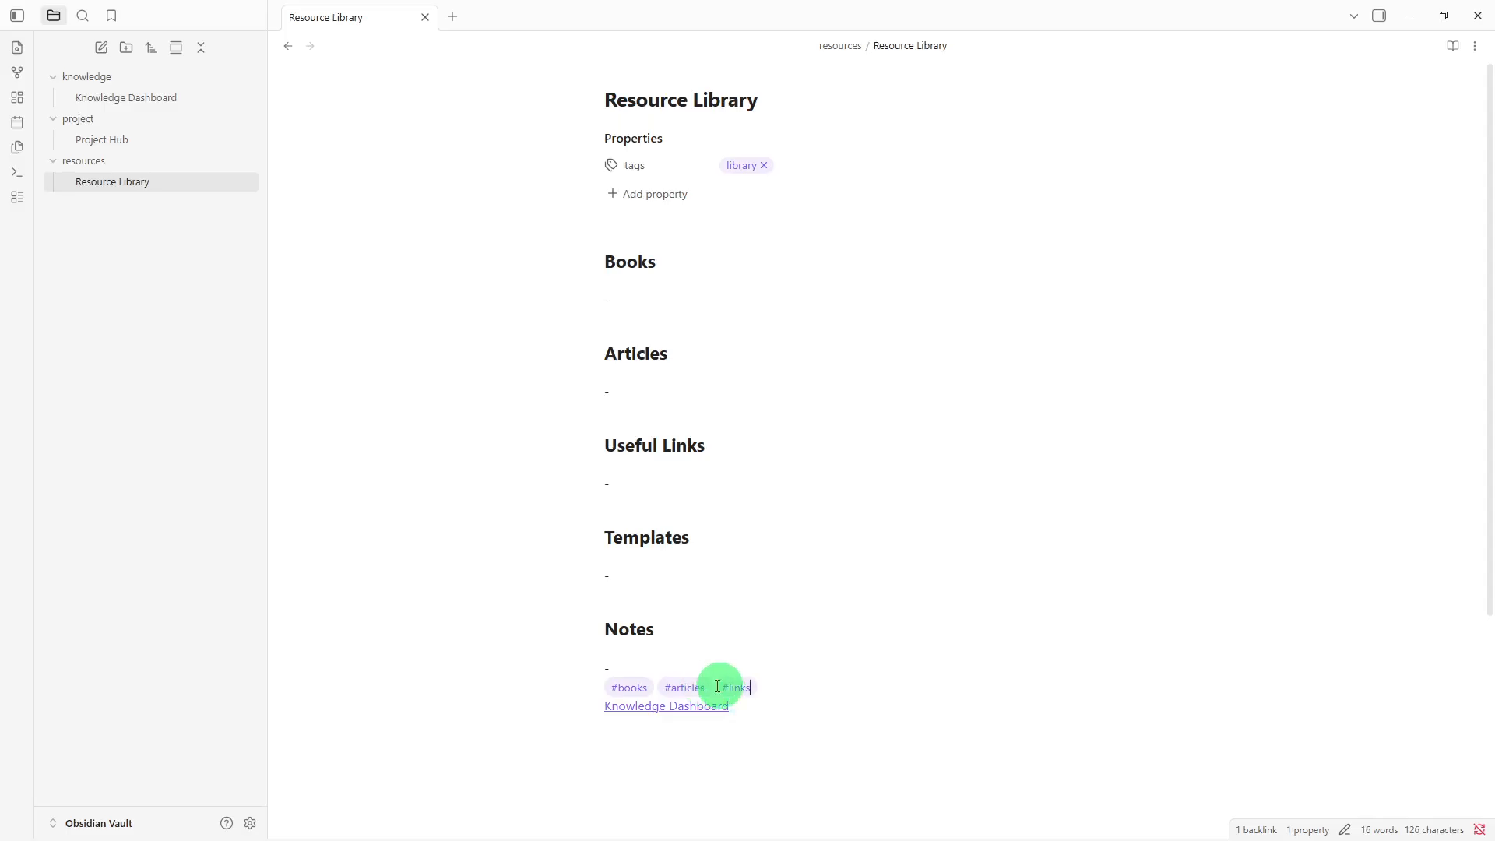
left_click(865, 703)
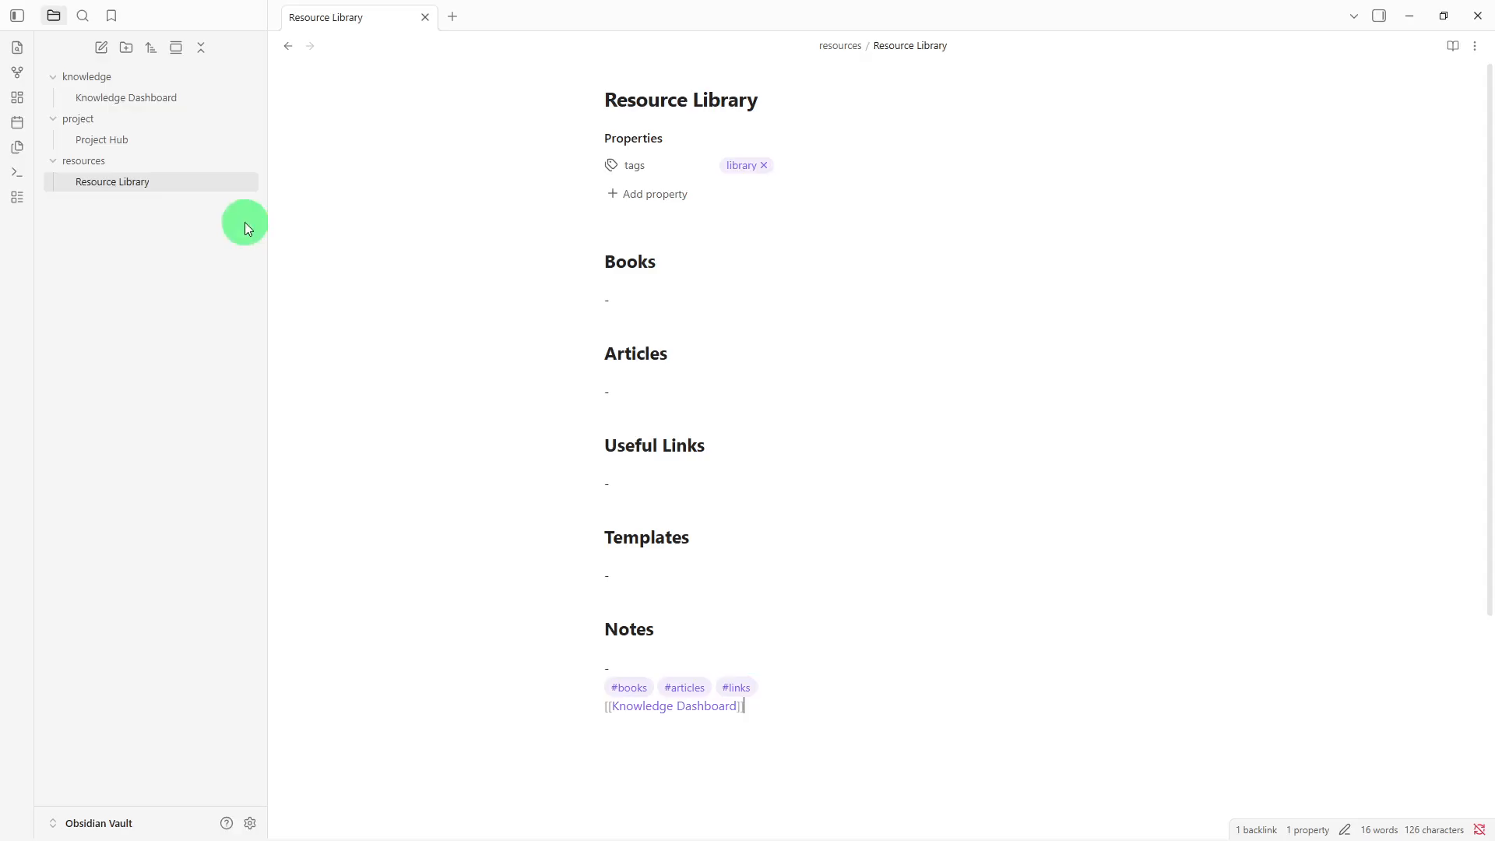
View the Project Hub note and return to the Resource Library note.
left_click(214, 141)
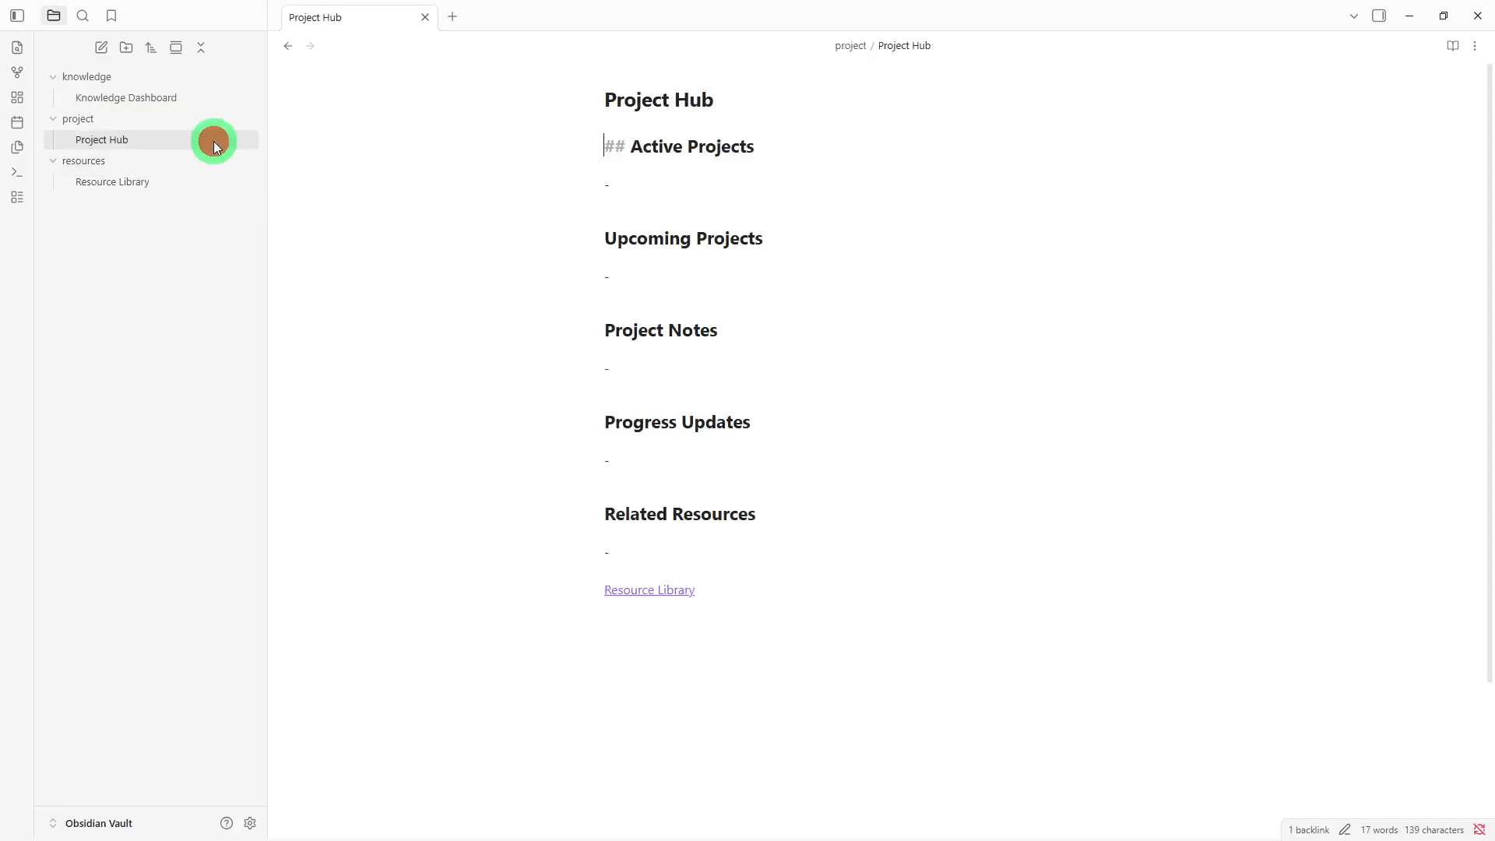
left_click(192, 180)
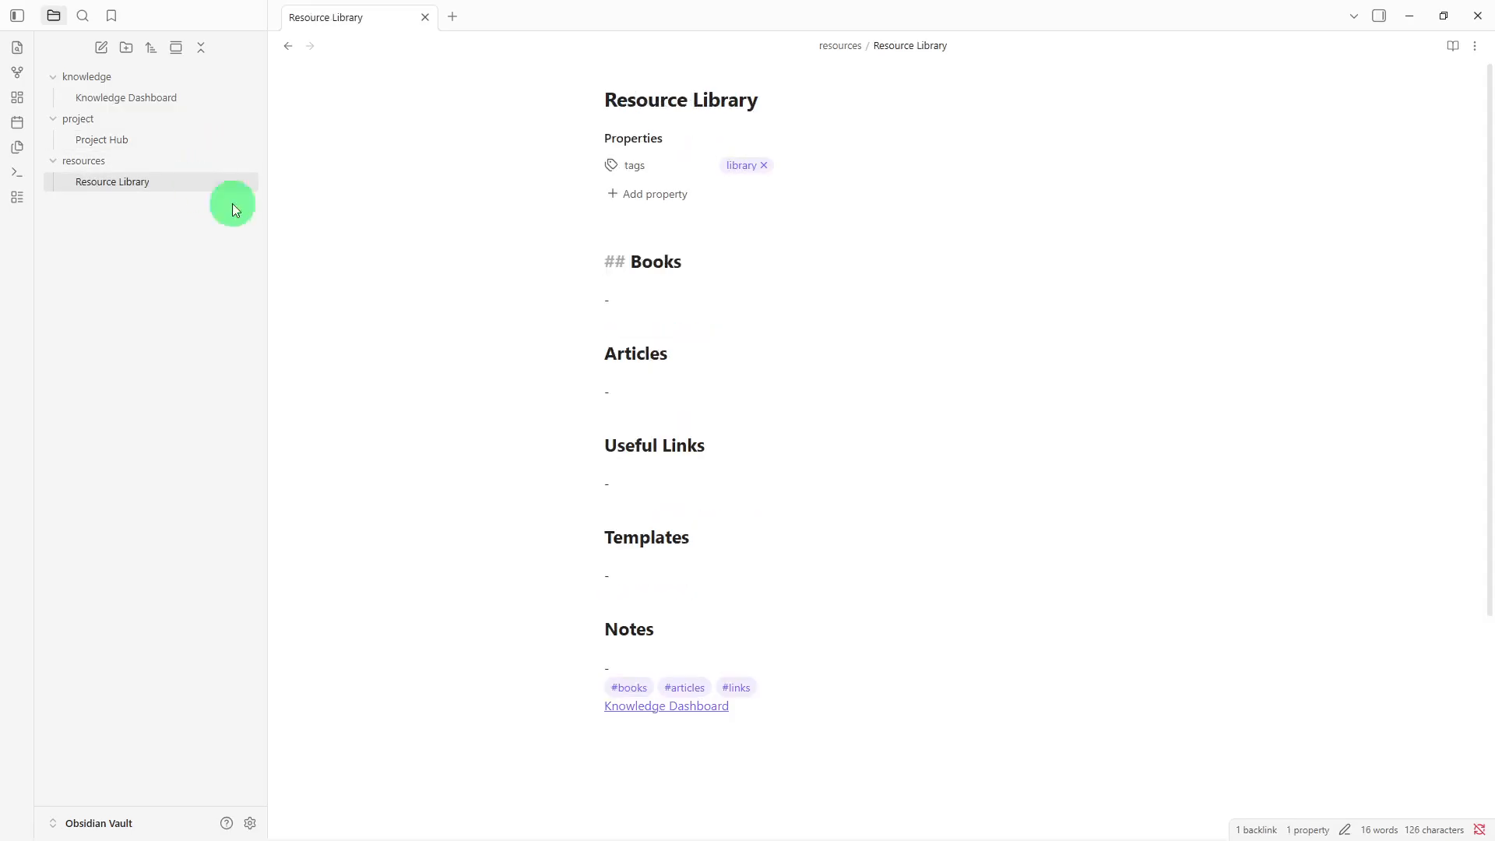